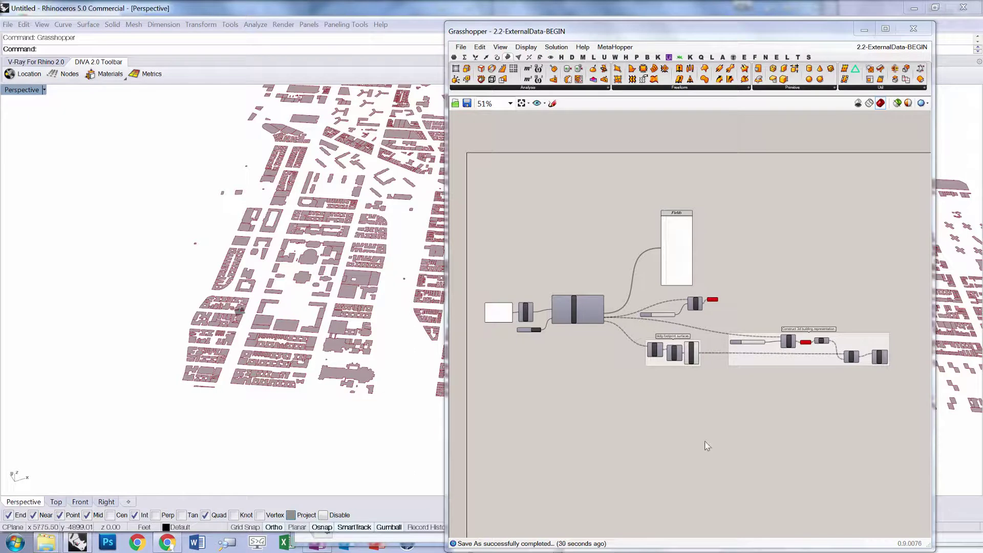
# - Open SubwayEntrances.xlsx from Dropbox > DTEQ > Files > 2.x - GIS in Grasshopper > data
pyautogui.click(429, 547)
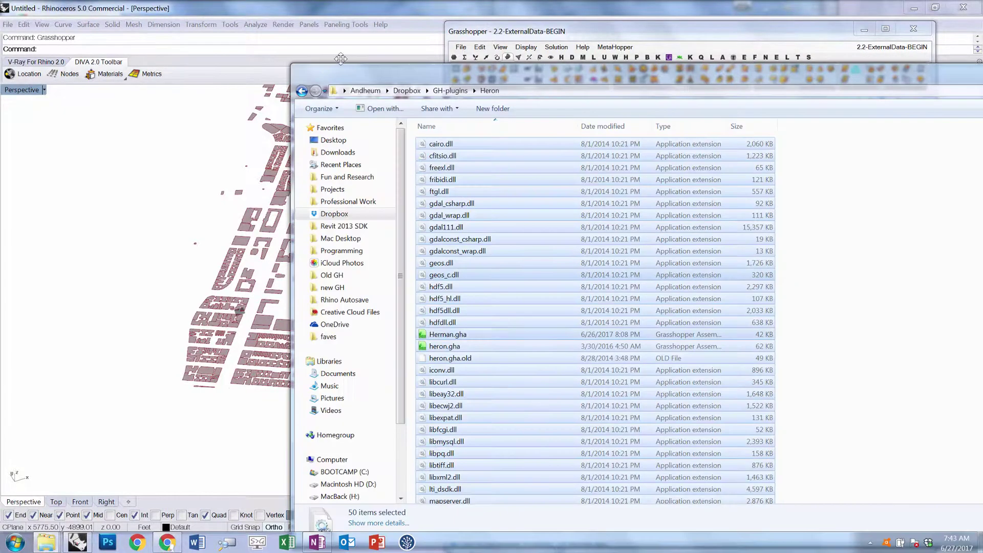
pyautogui.click(338, 215)
pyautogui.doubleClick(438, 215)
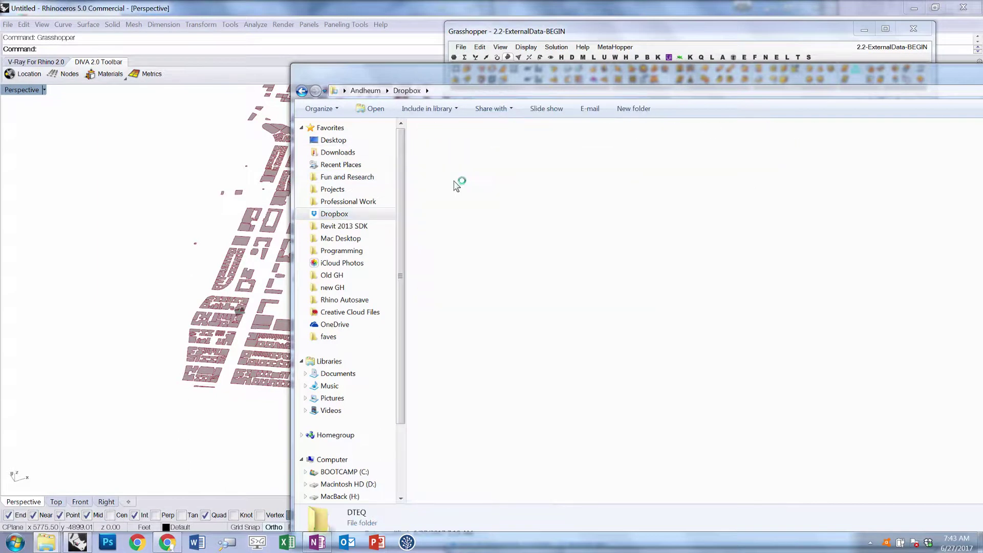
pyautogui.doubleClick(510, 158)
pyautogui.doubleClick(448, 182)
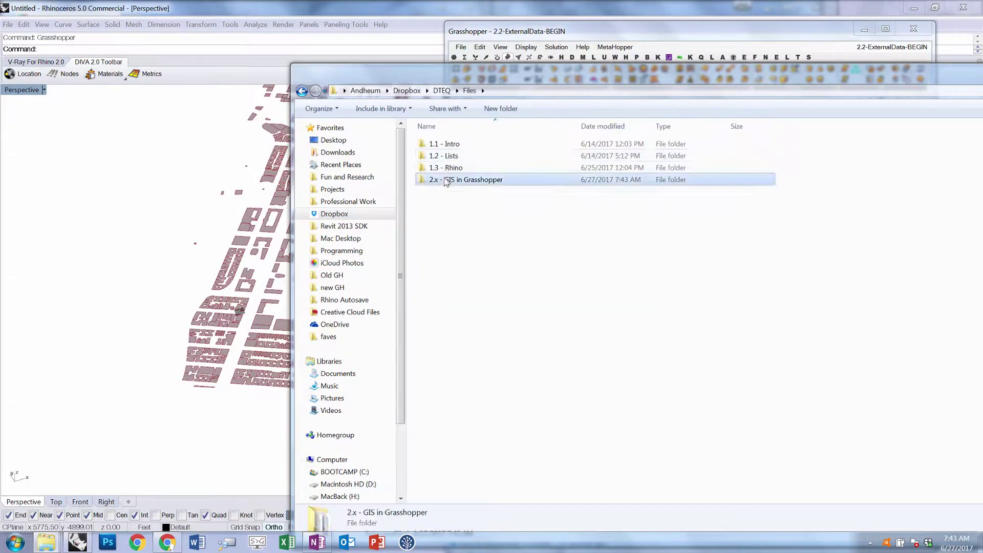
pyautogui.doubleClick(446, 146)
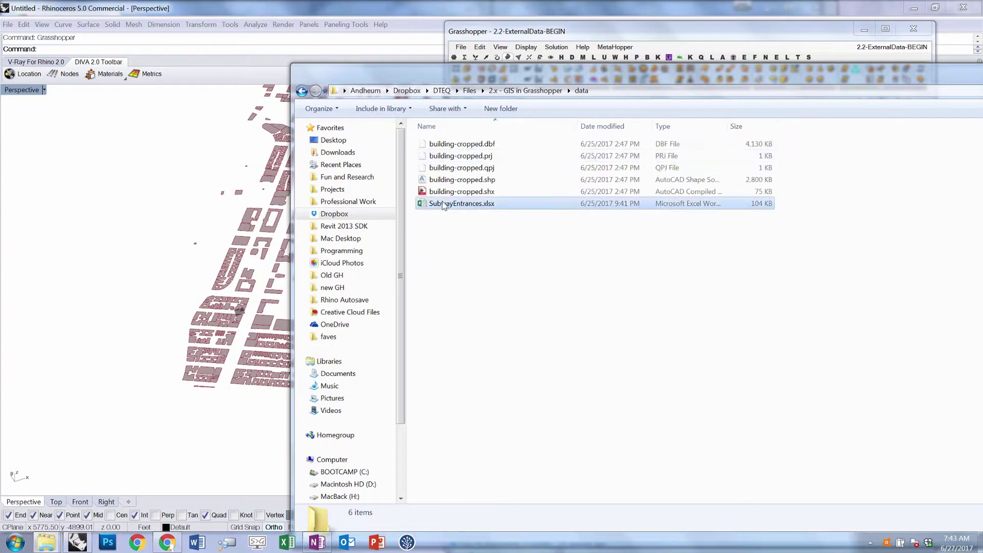
pyautogui.click(478, 206)
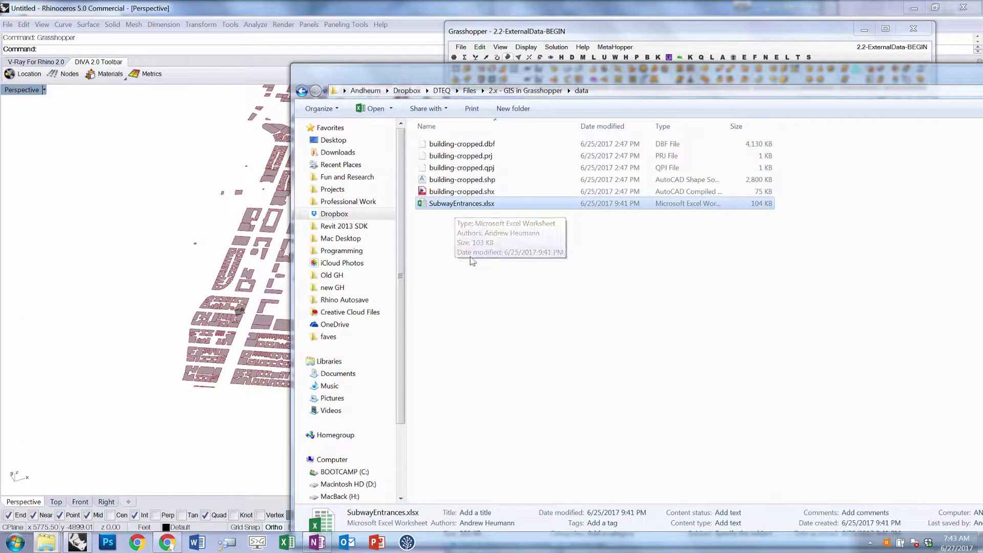
pyautogui.doubleClick(469, 205)
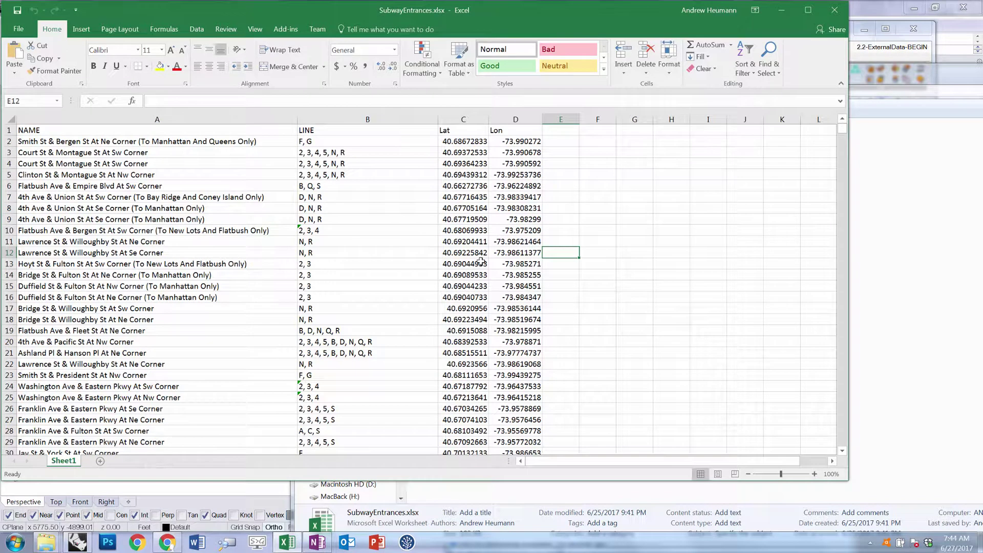
# - Check entrance names in column A and the latitude in C6, scrolling through the rows
pyautogui.click(230, 163)
pyautogui.click(191, 250)
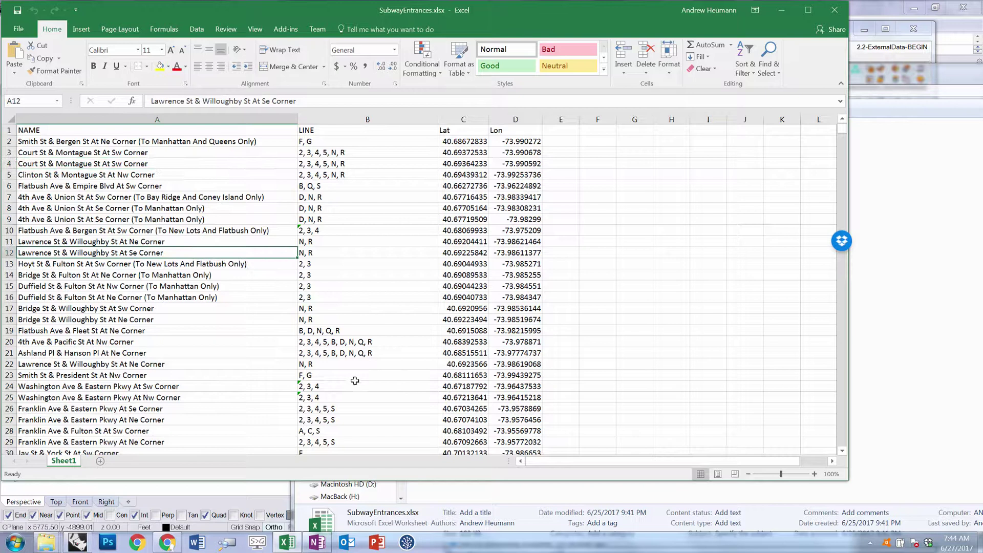
pyautogui.click(460, 185)
pyautogui.scroll(-11, 484, 330)
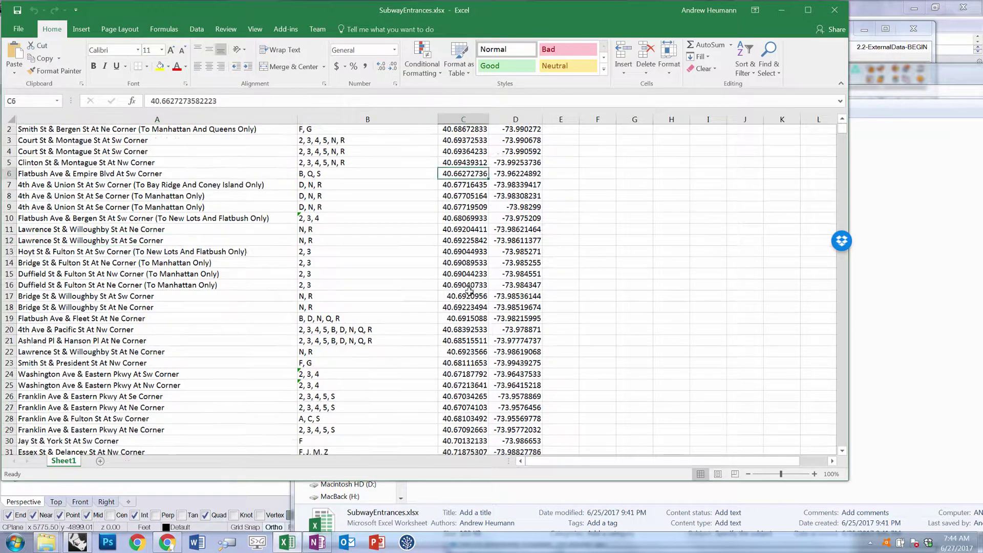
pyautogui.scroll(11, 484, 329)
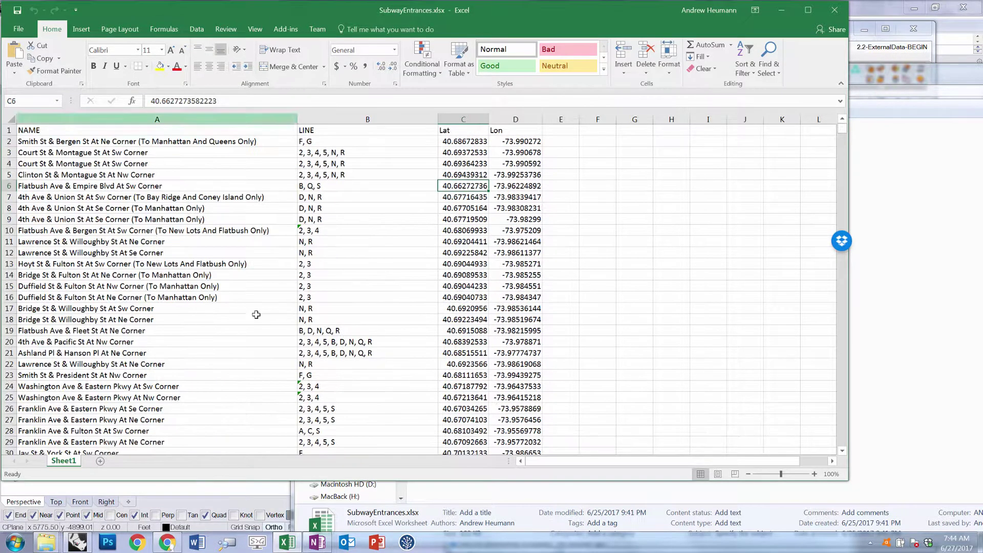
# - Place an XL Data In Basic component from the Data dropdown below the footprint surfaces group
pyautogui.click(855, 48)
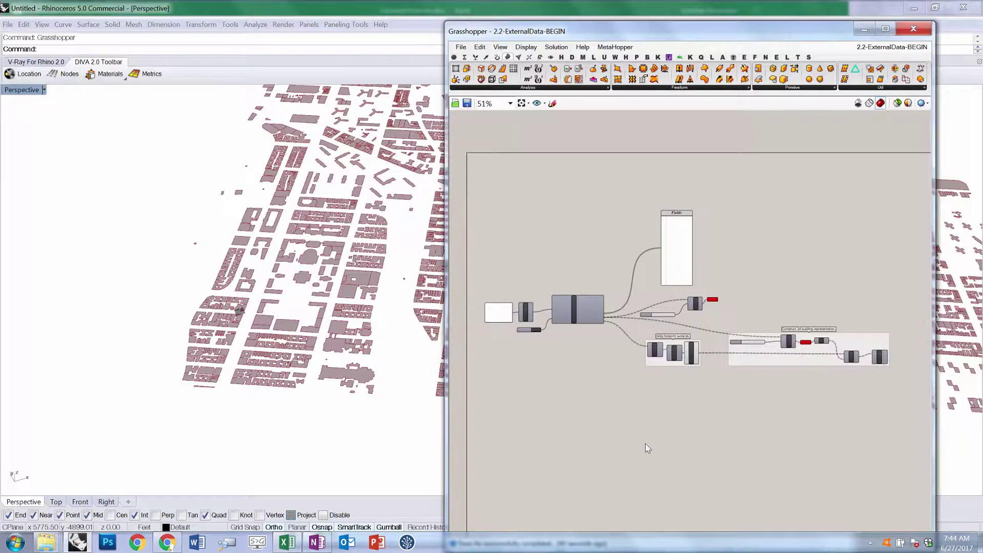
pyautogui.scroll(2, 641, 421)
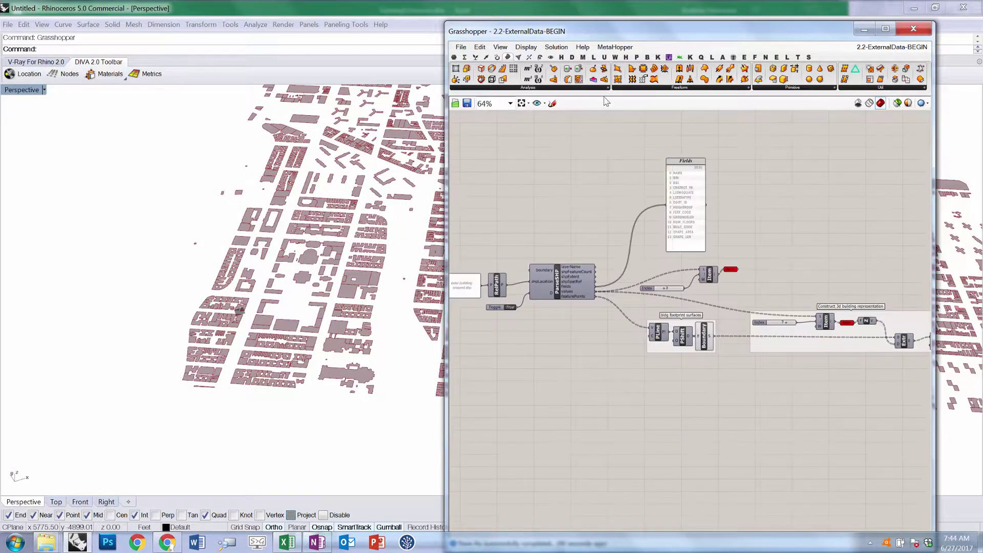
pyautogui.click(648, 57)
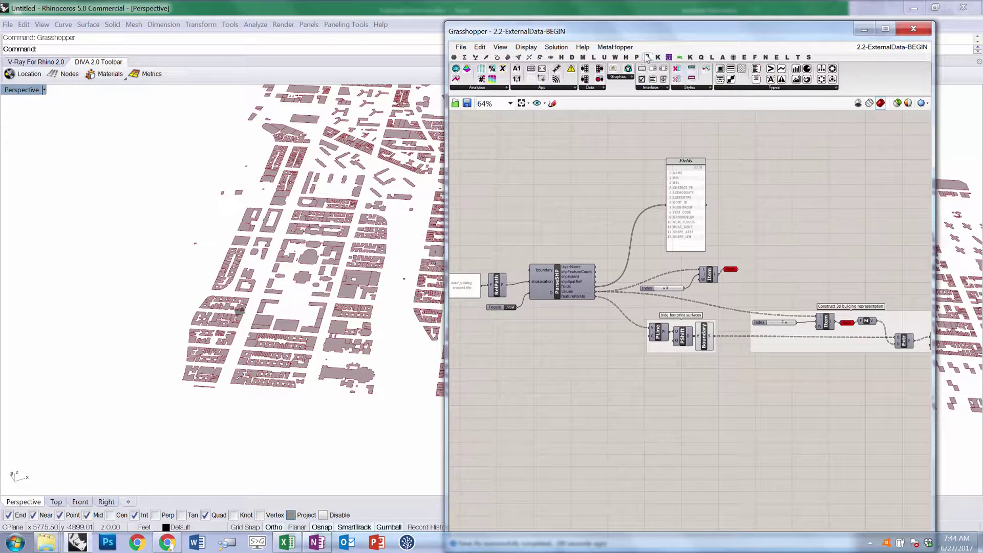
pyautogui.click(585, 88)
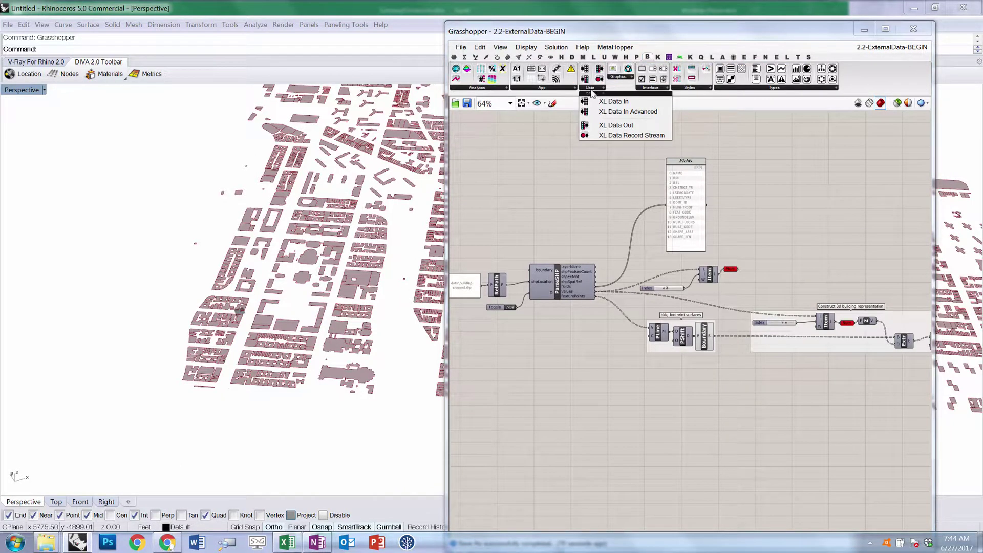
pyautogui.click(604, 102)
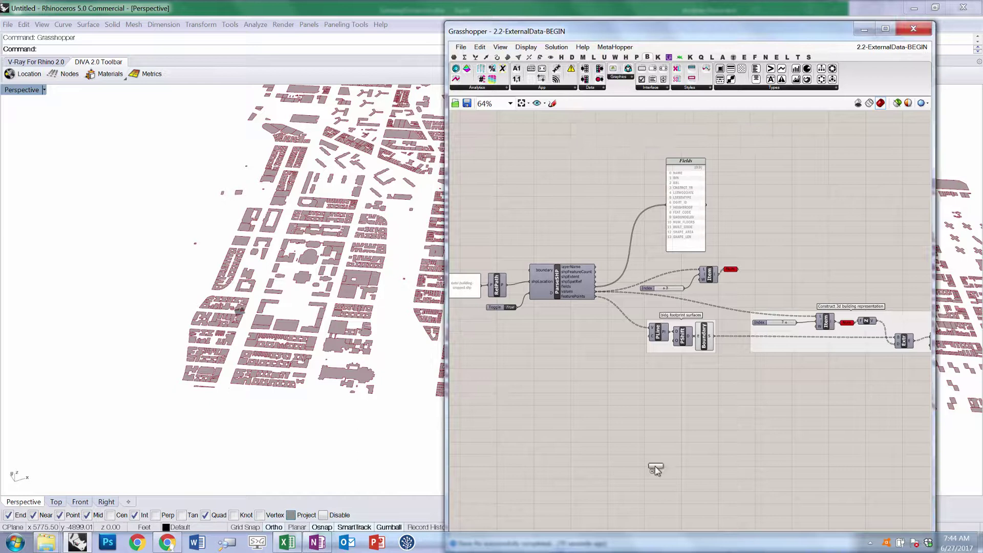
pyautogui.click(658, 434)
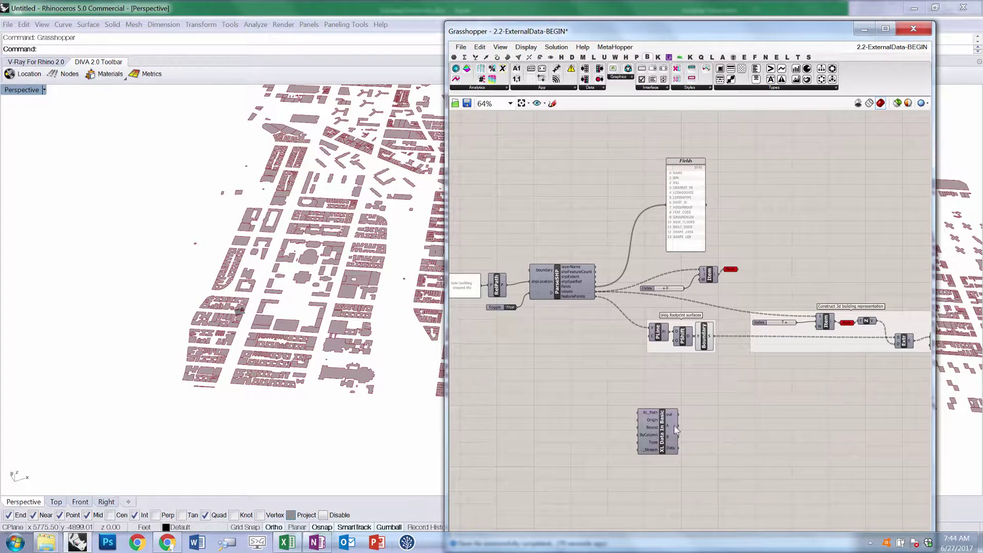
pyautogui.moveTo(675, 429); pyautogui.dragTo(653, 401)
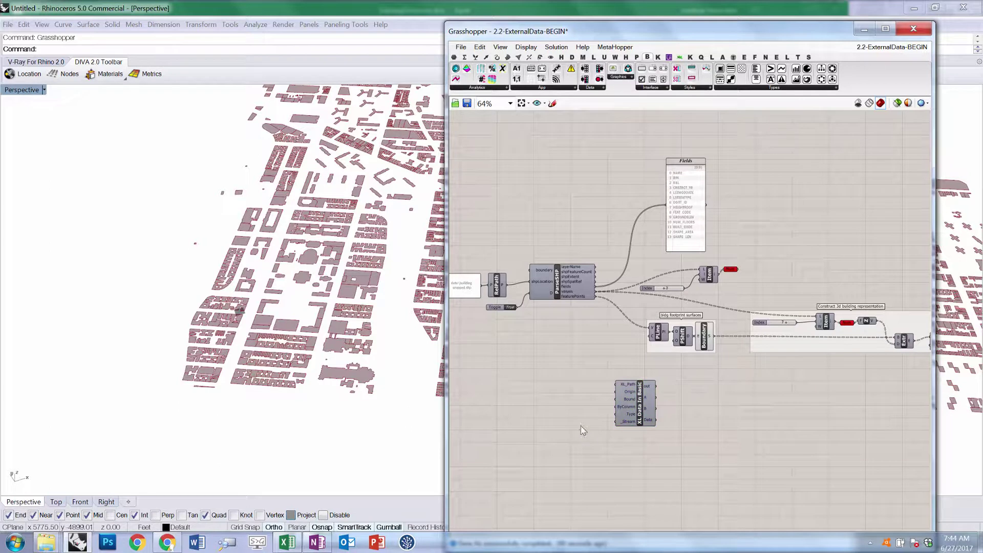
pyautogui.scroll(5, 601, 429)
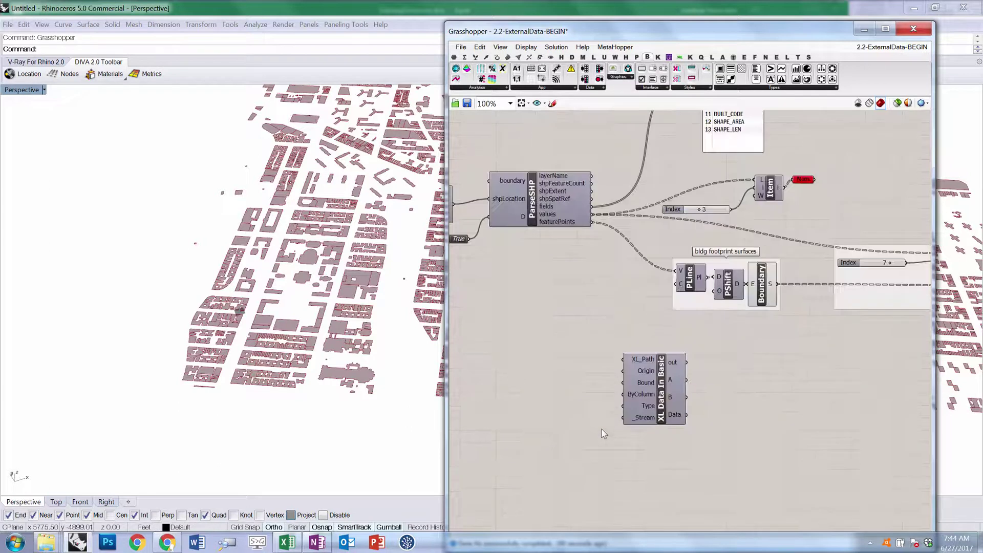
pyautogui.doubleClick(568, 409)
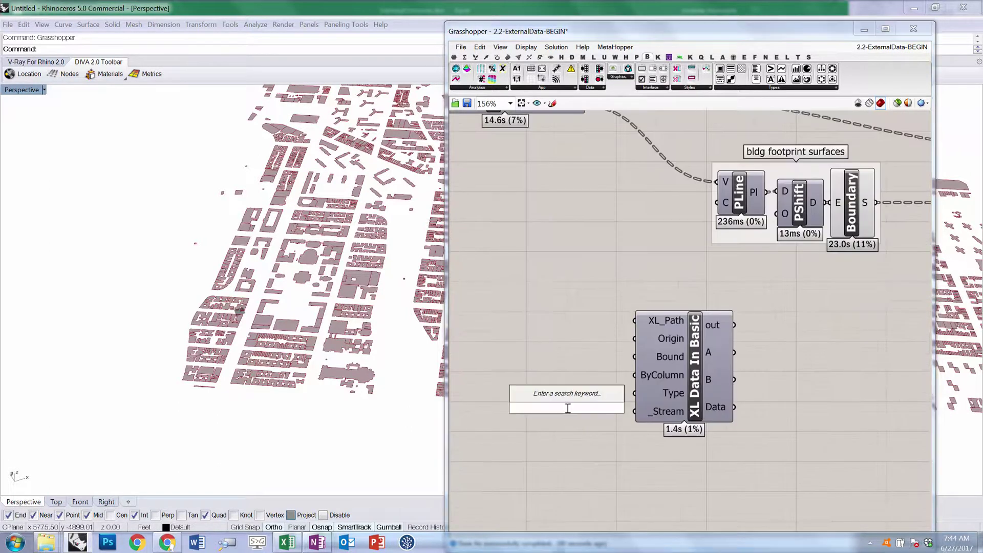
# - Add a Boolean Toggle set to True, wired into XL Data In Basic's _Stream input
pyautogui.click(454, 57)
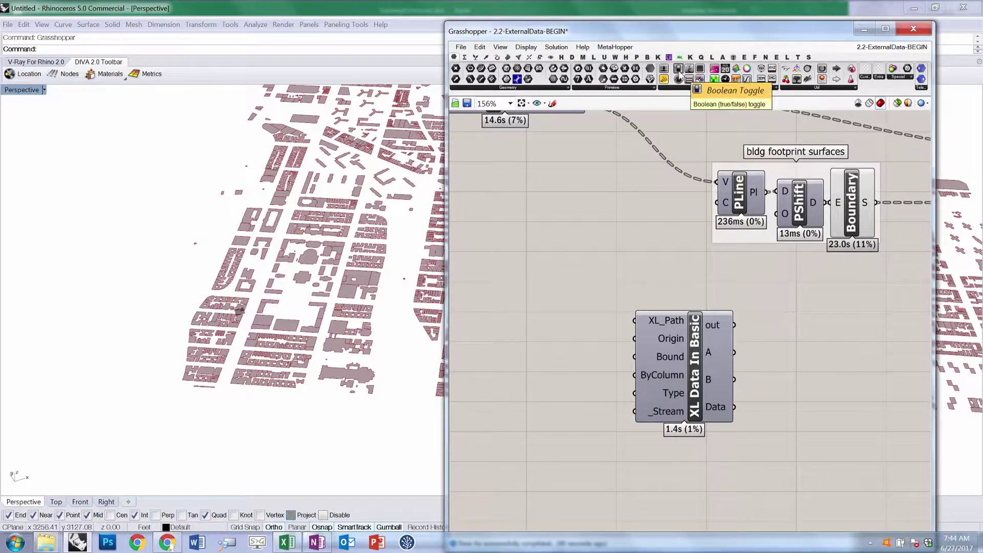
pyautogui.moveTo(678, 68); pyautogui.dragTo(633, 411)
pyautogui.doubleClick(540, 432)
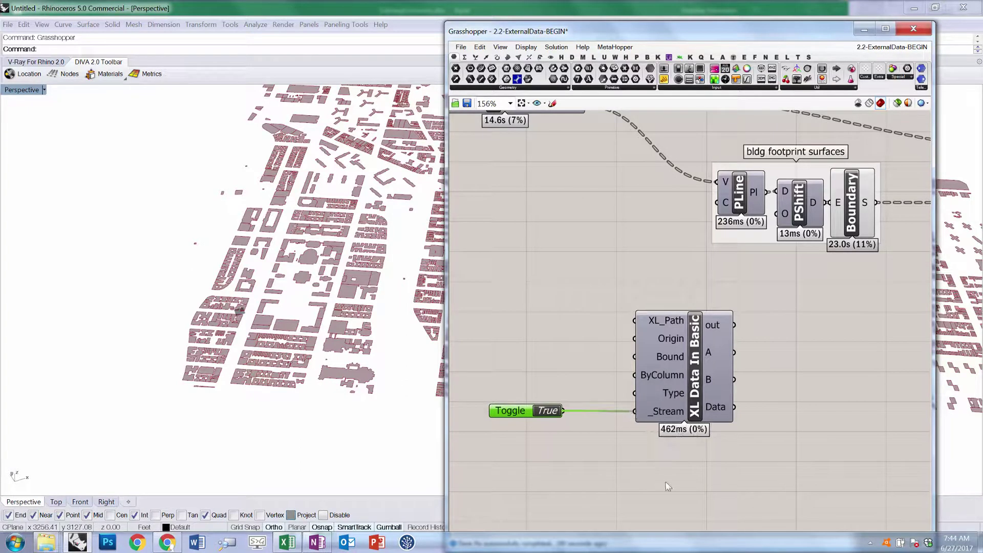
pyautogui.click(667, 487)
# - Paste an empty panel onto the canvas
pyautogui.moveTo(287, 541)
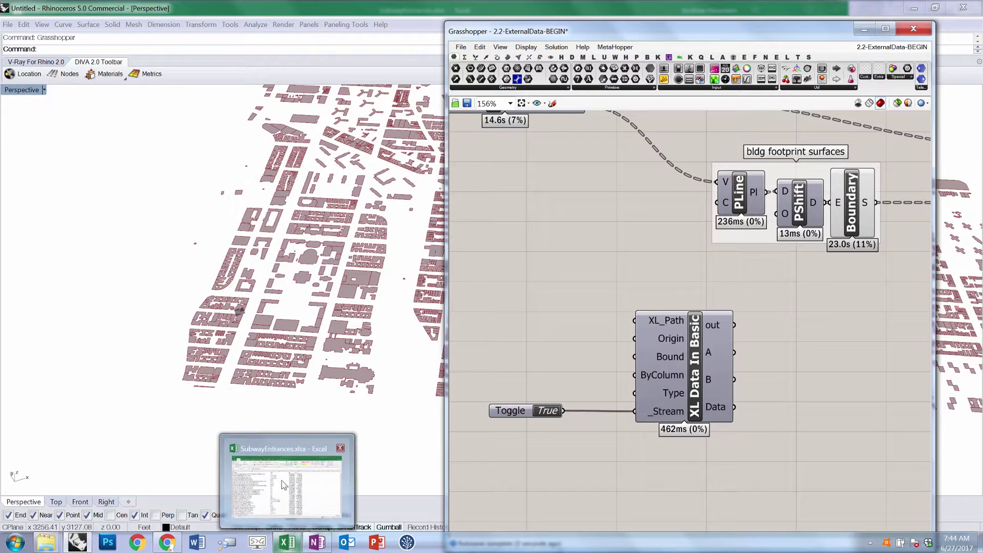
pyautogui.moveTo(289, 485)
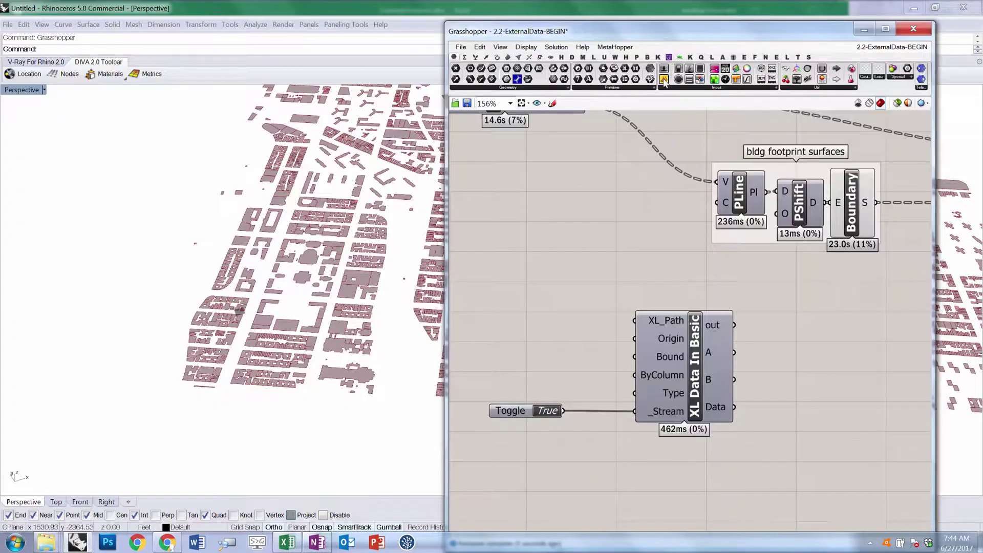
pyautogui.hotkey('ctrl', 'v')
# - Wire XL Data In's Data output into the panel and reposition it to show NAME, LINE, Lat, Lon rows
pyautogui.moveTo(741, 413); pyautogui.dragTo(921, 535)
pyautogui.scroll(-1, 833, 392)
pyautogui.scroll(1, 832, 393)
pyautogui.scroll(1, 821, 453)
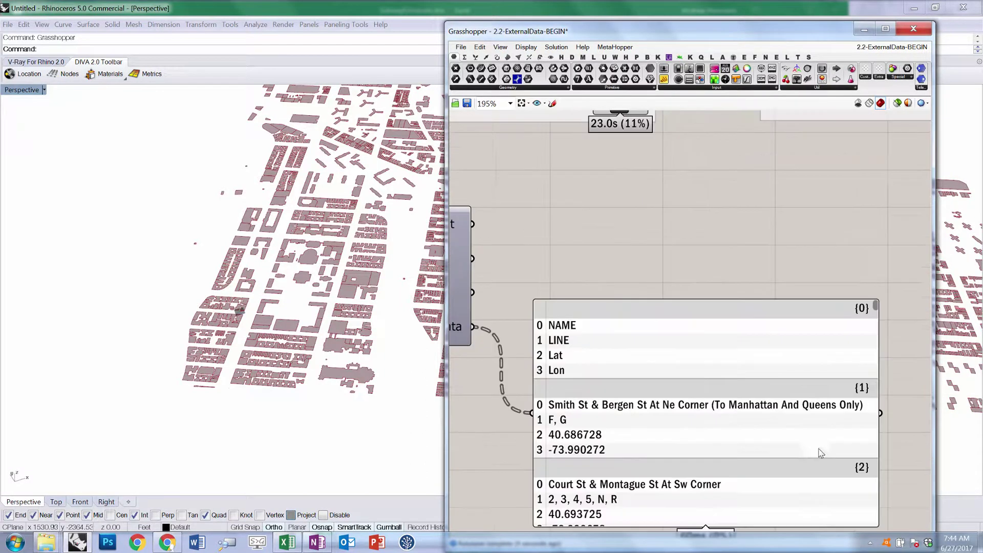
pyautogui.scroll(-2, 687, 225)
pyautogui.scroll(2, 657, 341)
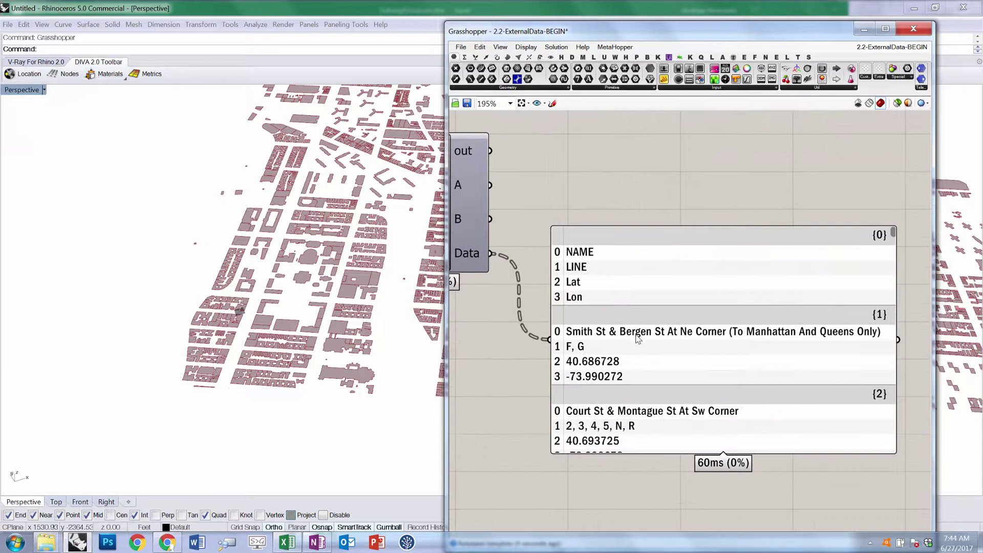
pyautogui.scroll(-2, 637, 338)
pyautogui.scroll(1, 581, 317)
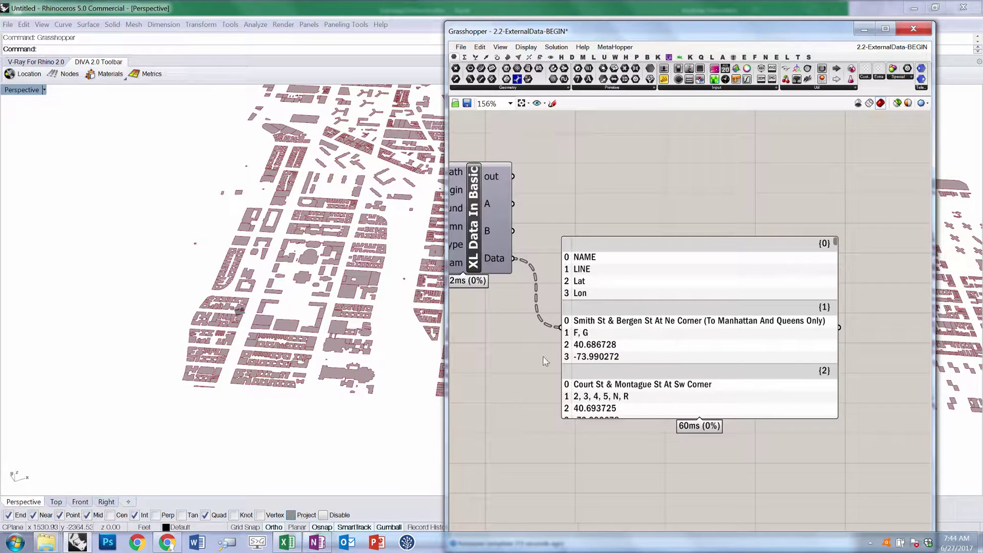
pyautogui.moveTo(606, 332); pyautogui.dragTo(687, 361)
pyautogui.click(580, 339)
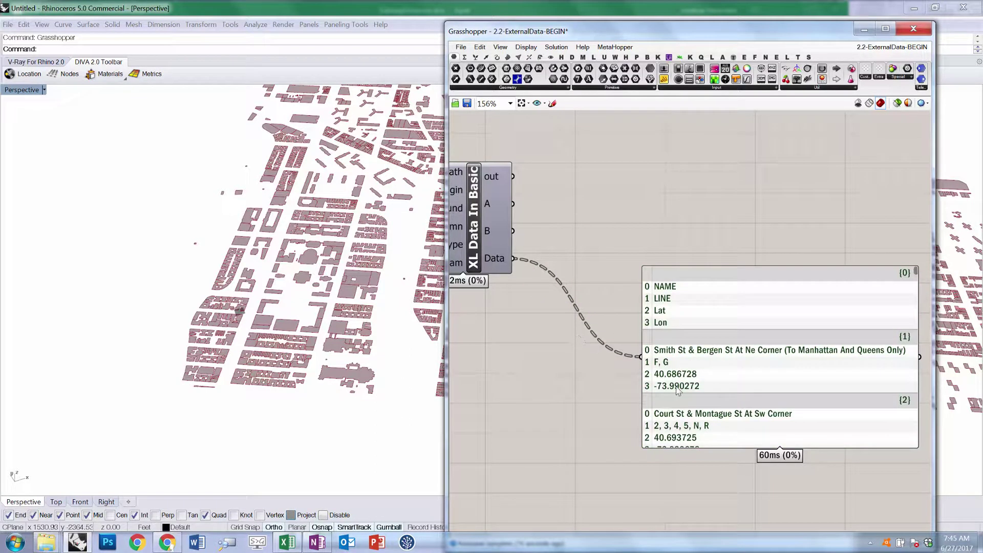
pyautogui.scroll(-2, 745, 402)
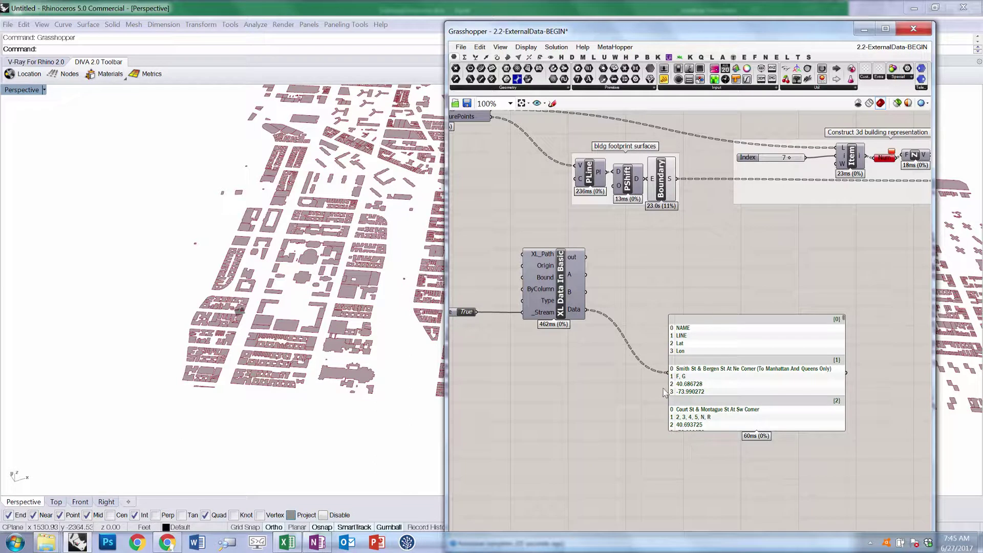
# - Place a List Item fed by XL Data's Data output, and route its output into the panel
pyautogui.click(477, 58)
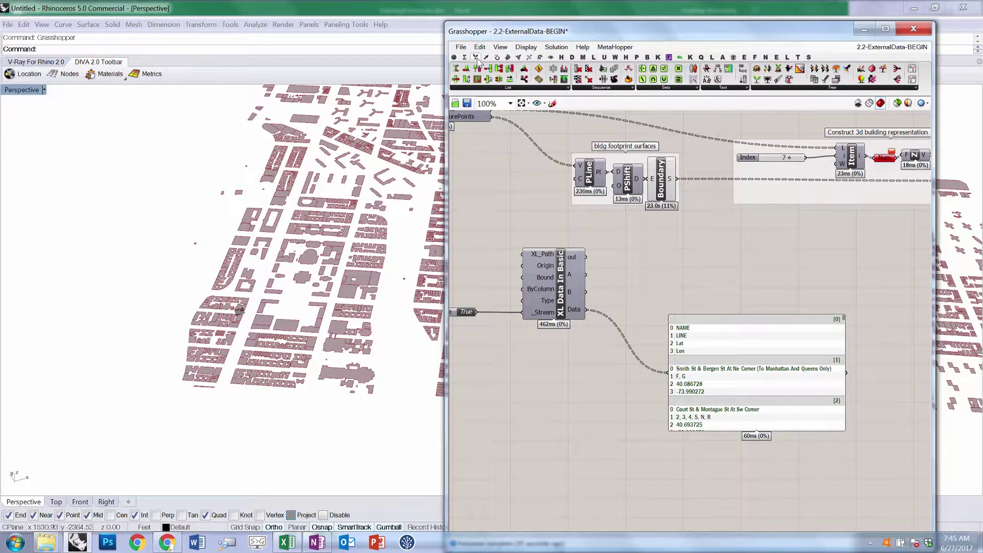
pyautogui.click(509, 88)
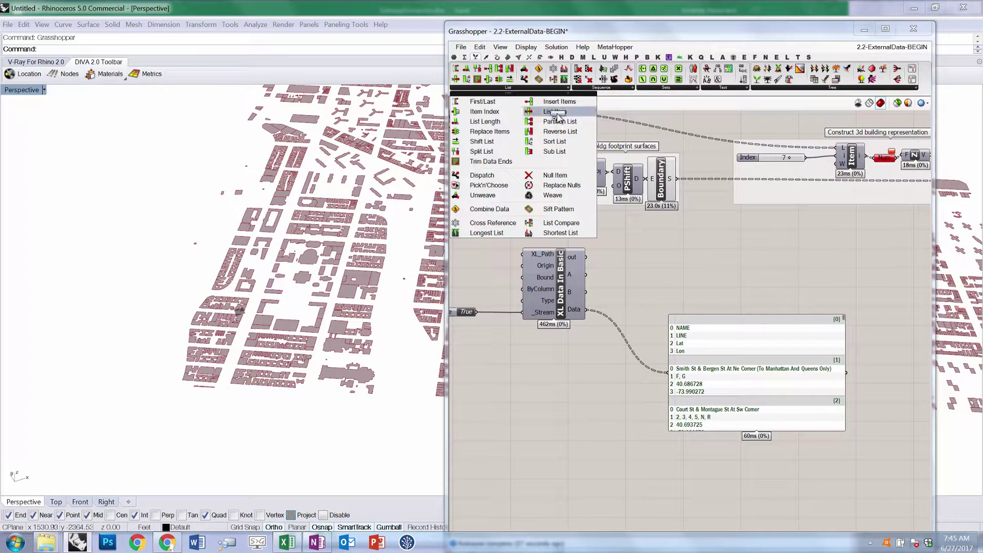
pyautogui.moveTo(559, 115); pyautogui.dragTo(653, 332)
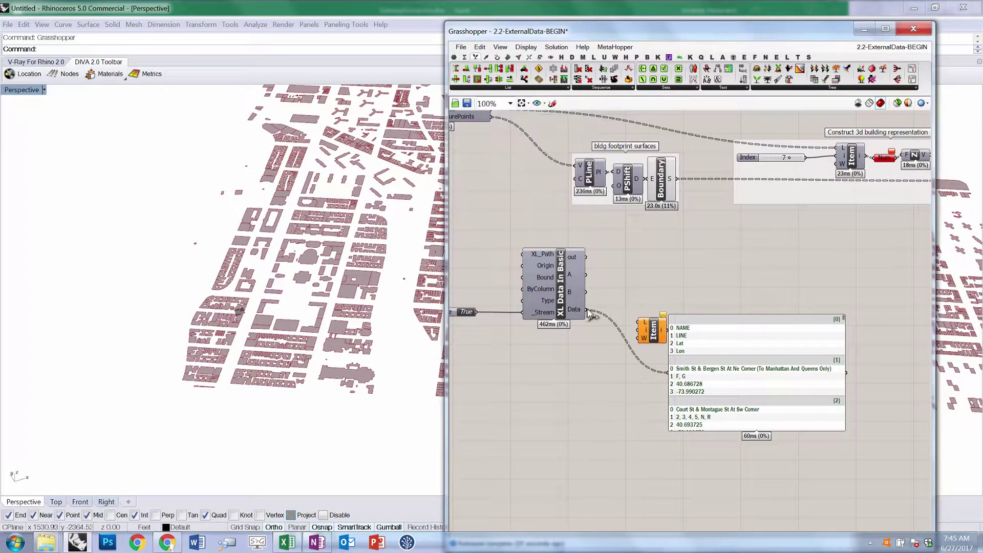
pyautogui.moveTo(588, 311); pyautogui.dragTo(641, 323)
pyautogui.moveTo(753, 392); pyautogui.dragTo(839, 371)
pyautogui.moveTo(667, 330); pyautogui.dragTo(754, 352)
pyautogui.scroll(9, 672, 334)
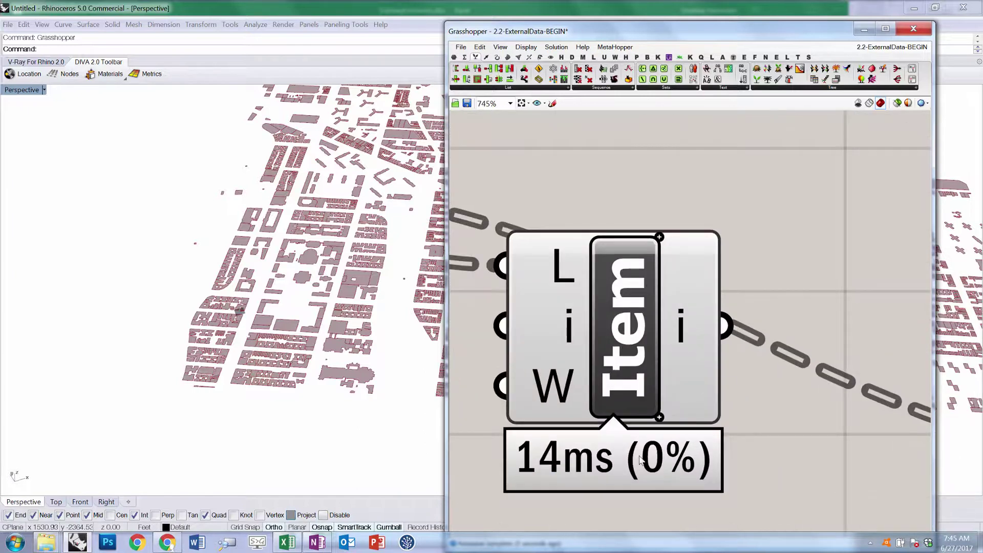
pyautogui.scroll(-5, 625, 388)
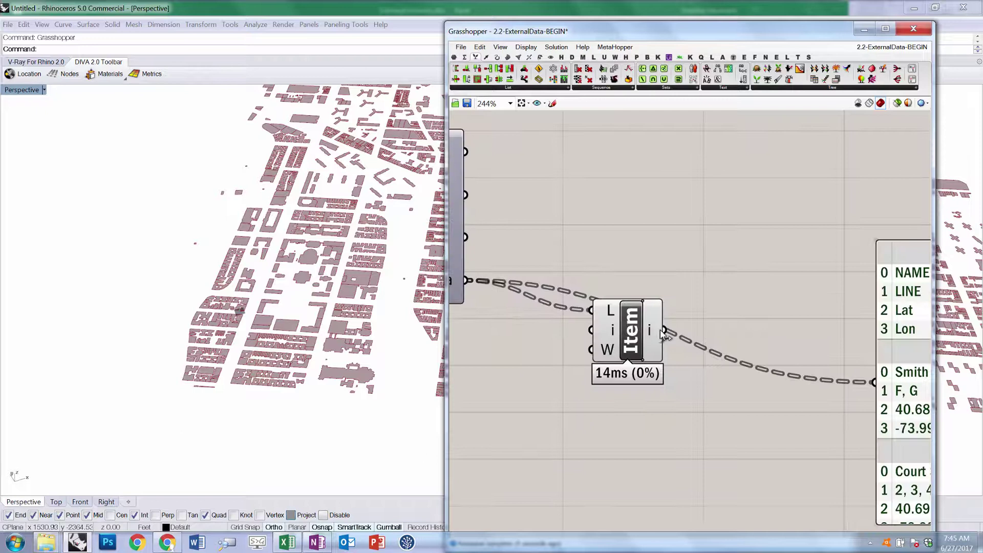
# - Expand List Item to four outputs: i, +1, +2 and +3
pyautogui.click(622, 323)
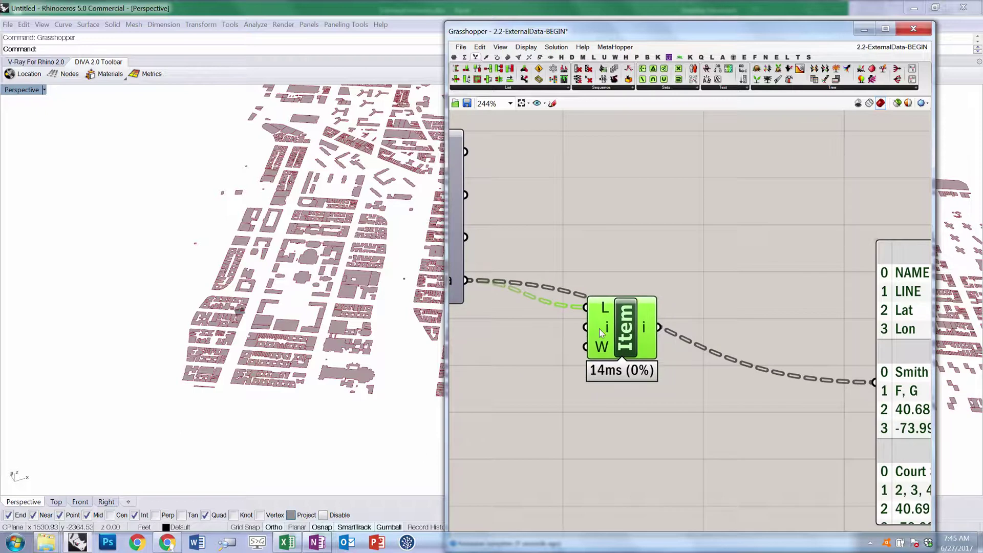
pyautogui.scroll(2, 661, 354)
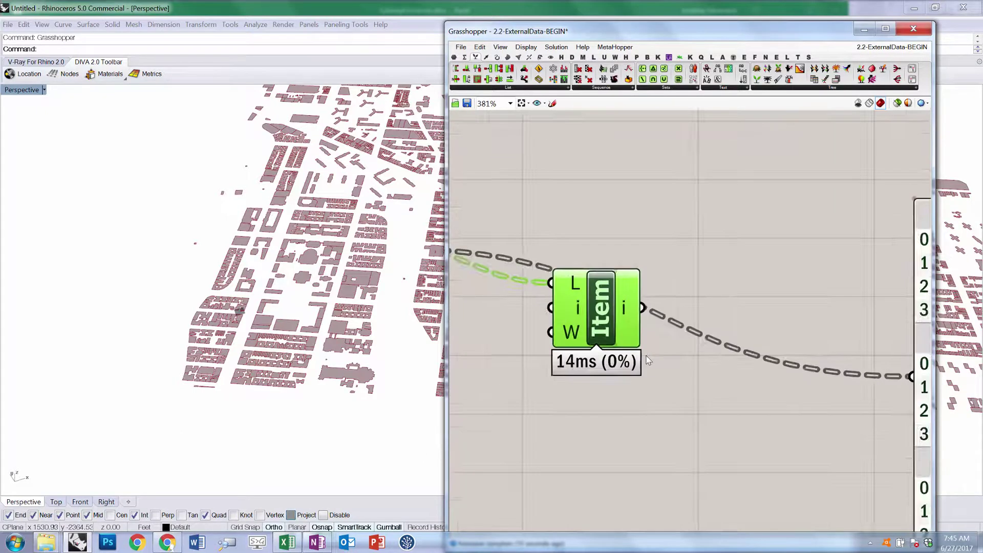
pyautogui.click(605, 341)
pyautogui.click(606, 341)
pyautogui.click(605, 341)
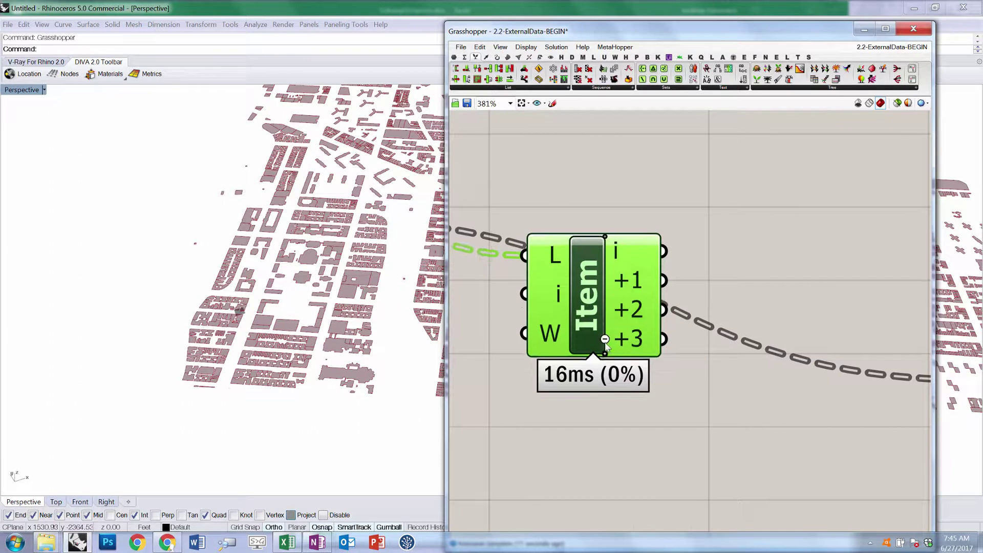
pyautogui.scroll(-5, 604, 343)
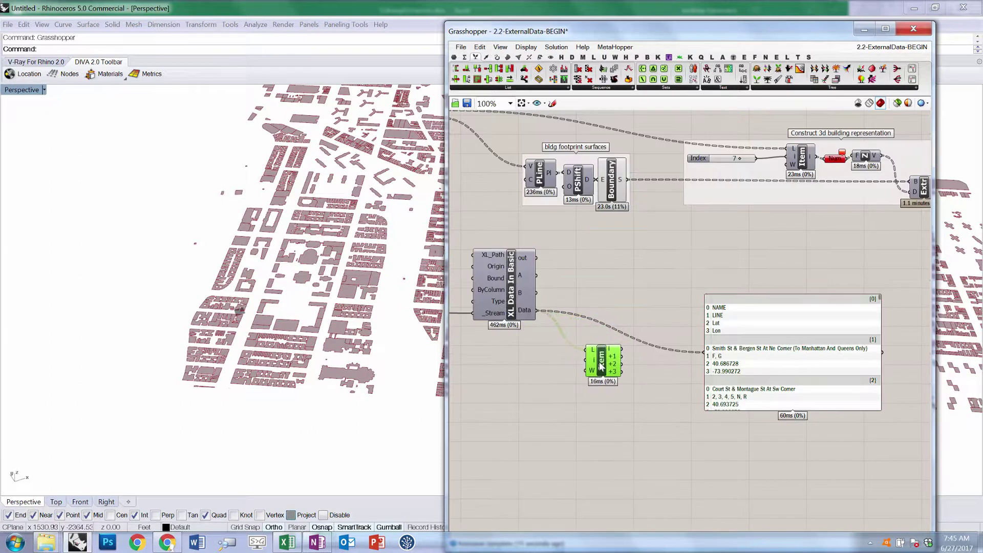
pyautogui.scroll(2, 655, 377)
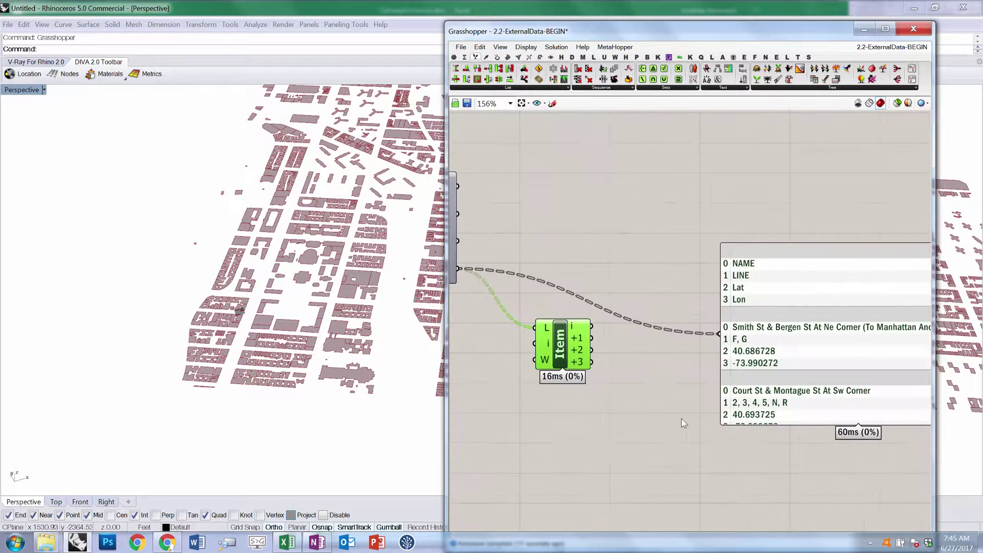
pyautogui.moveTo(576, 328)
pyautogui.click(702, 385)
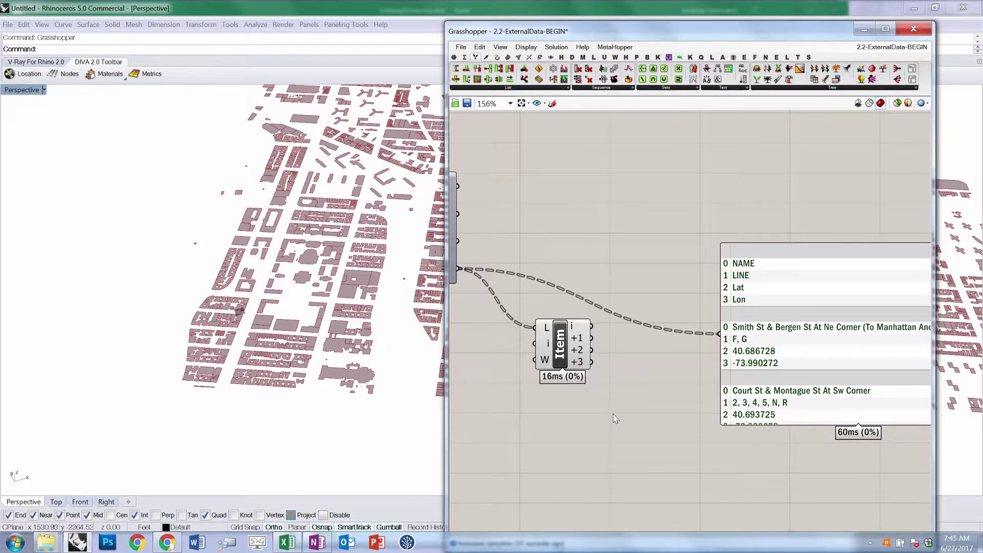
pyautogui.scroll(-4, 613, 414)
pyautogui.scroll(3, 669, 365)
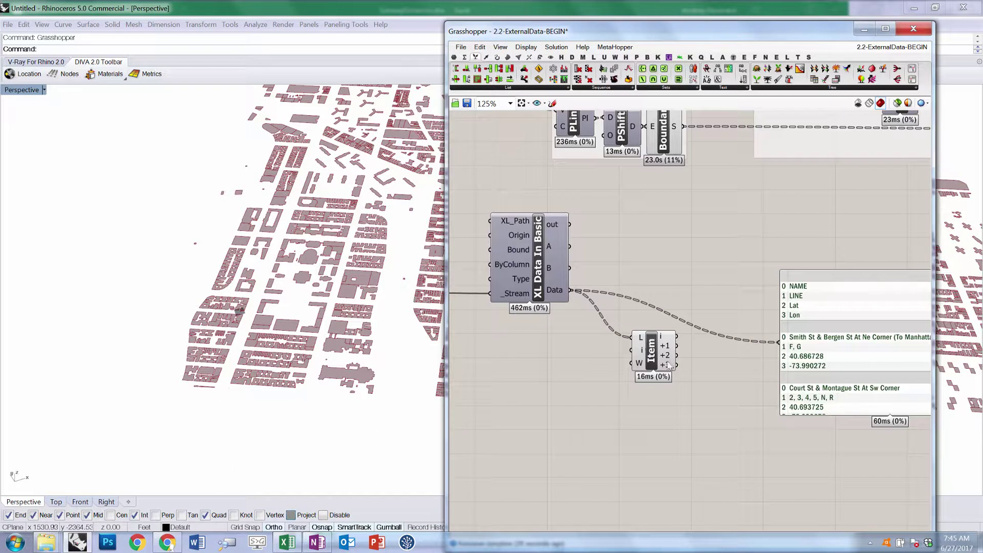
# - Place Heron's Latitude/Longitude to XY beside List Item and wire the +2 latitude into Lat
pyautogui.click(625, 57)
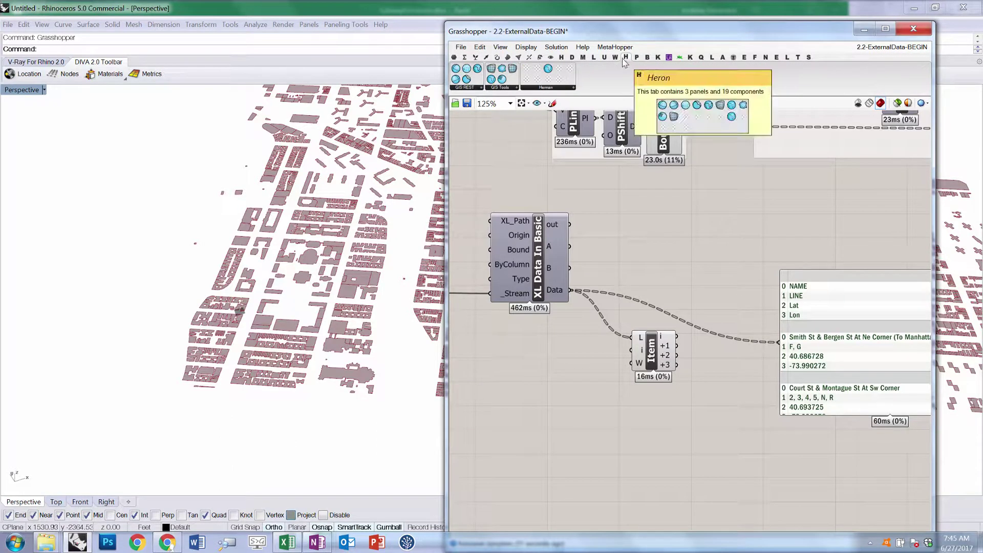
pyautogui.click(567, 91)
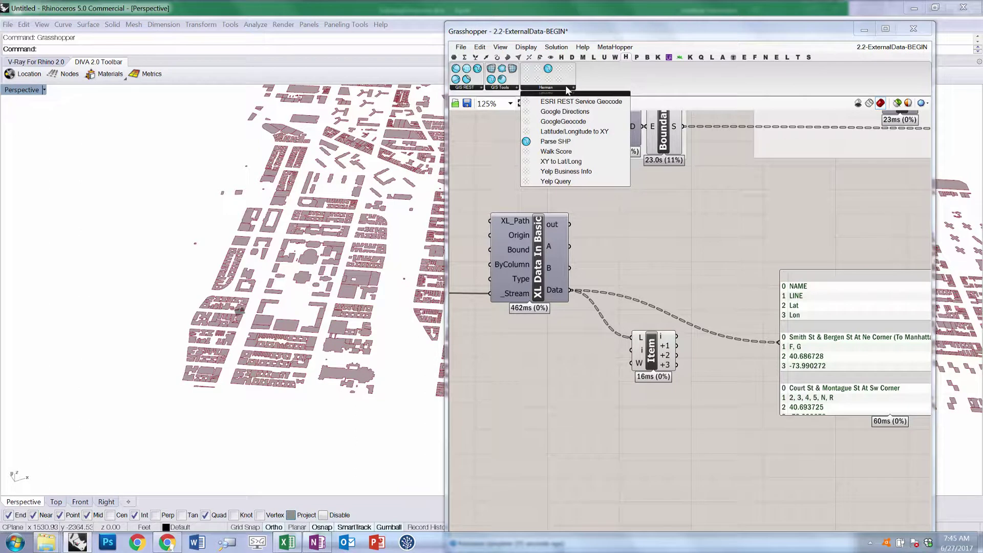
pyautogui.click(577, 136)
pyautogui.click(730, 368)
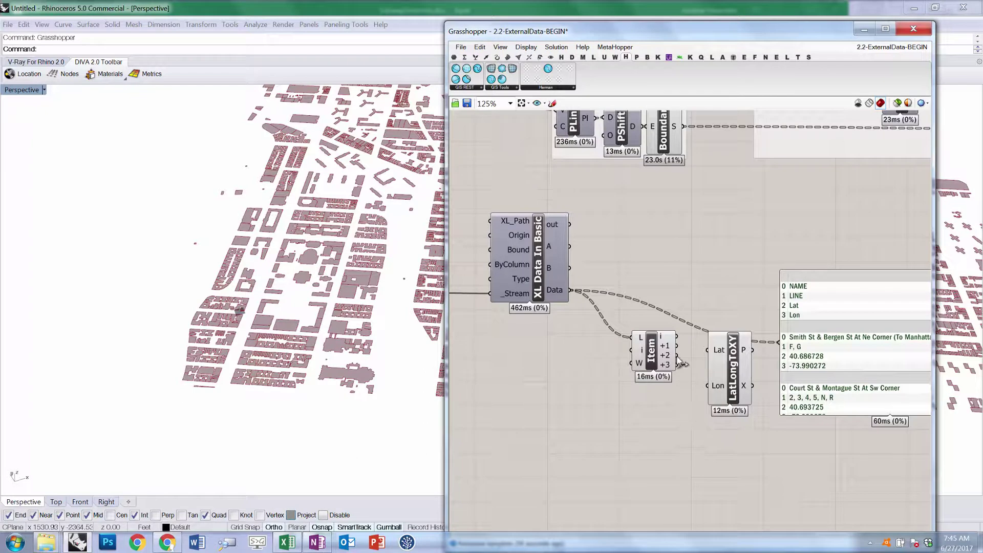
pyautogui.moveTo(676, 354); pyautogui.dragTo(708, 385)
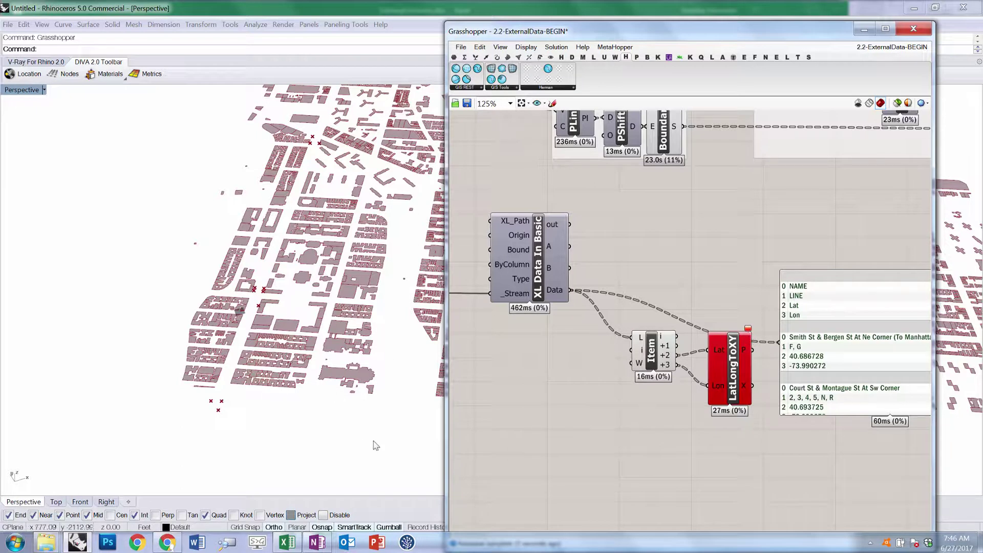
# - Orbit the Rhino viewport to a top-down plan of the building map
pyautogui.click(216, 394)
pyautogui.moveTo(291, 237); pyautogui.dragTo(267, 416, button='right')
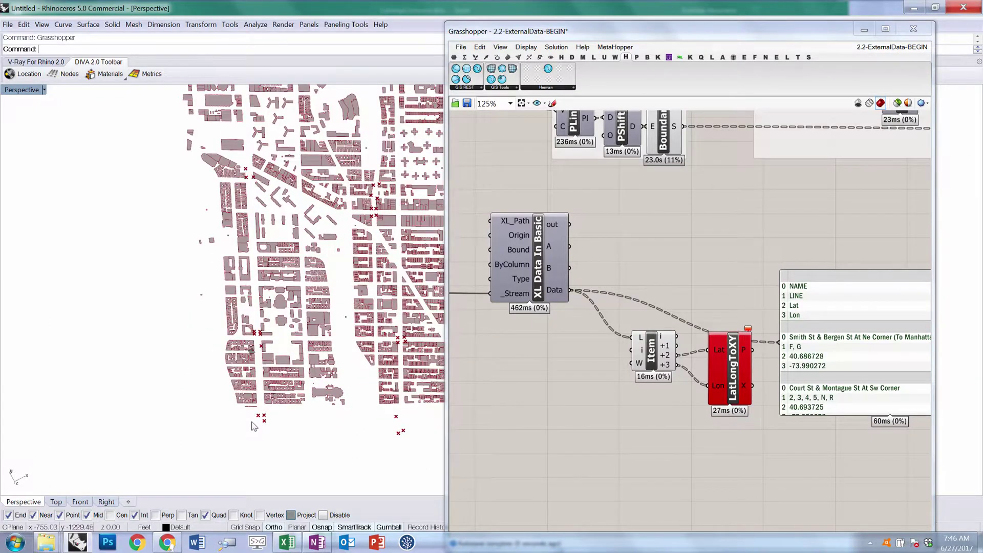
pyautogui.scroll(-2, 254, 426)
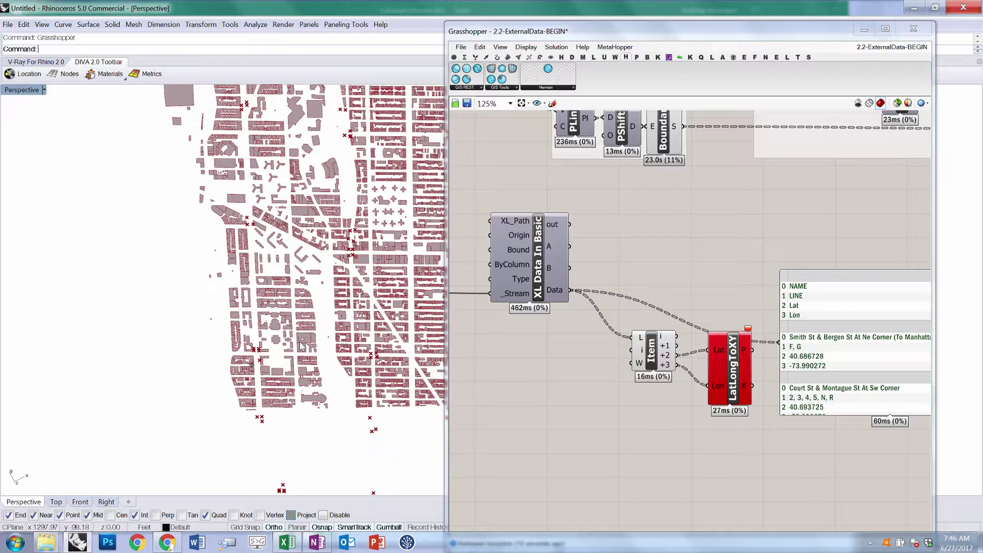
# - Review the List Item and LatLongToXY wiring that plots the entrance markers
pyautogui.click(759, 387)
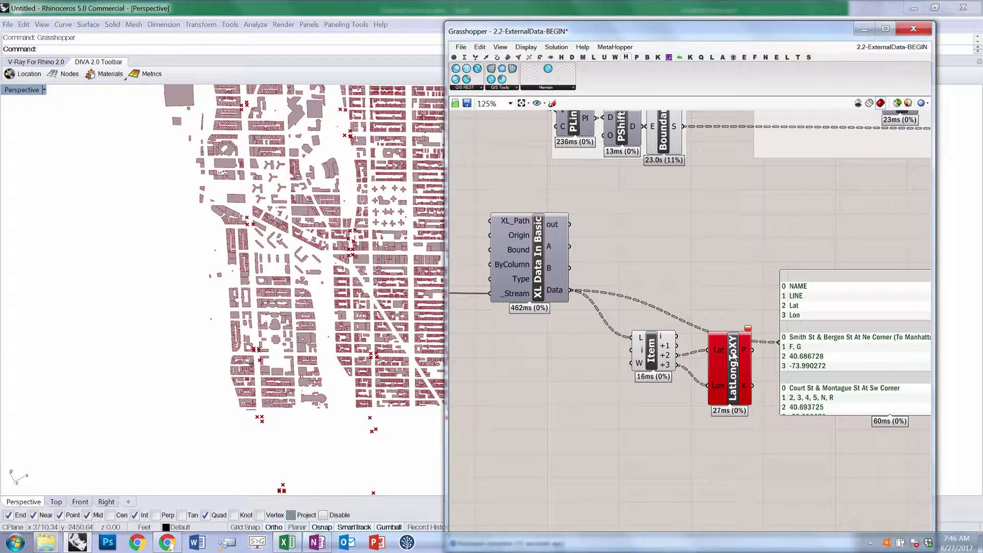
pyautogui.scroll(-2, 529, 403)
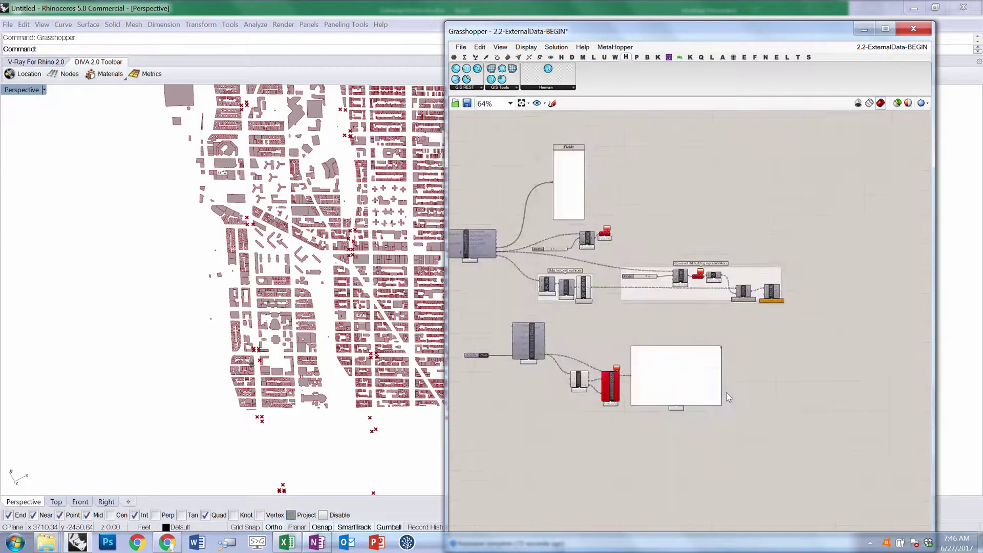
pyautogui.scroll(3, 543, 384)
pyautogui.scroll(-3, 559, 369)
pyautogui.scroll(2, 567, 357)
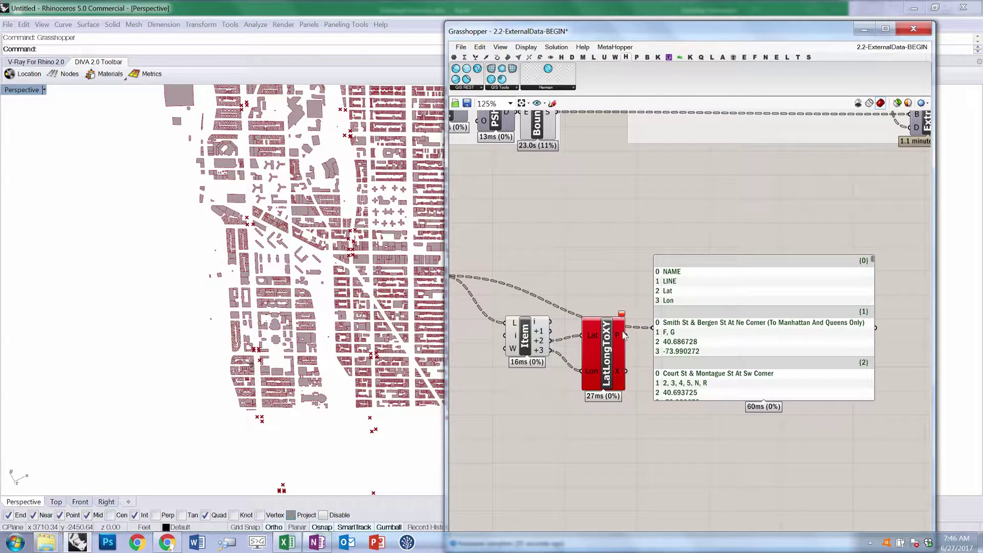
pyautogui.moveTo(624, 340)
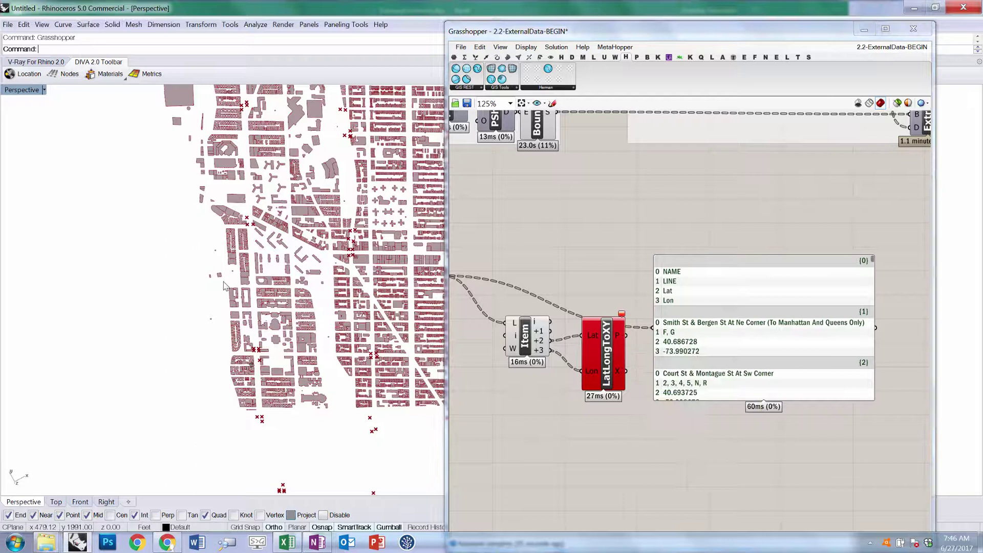
pyautogui.scroll(-2, 201, 416)
pyautogui.scroll(-1, 200, 417)
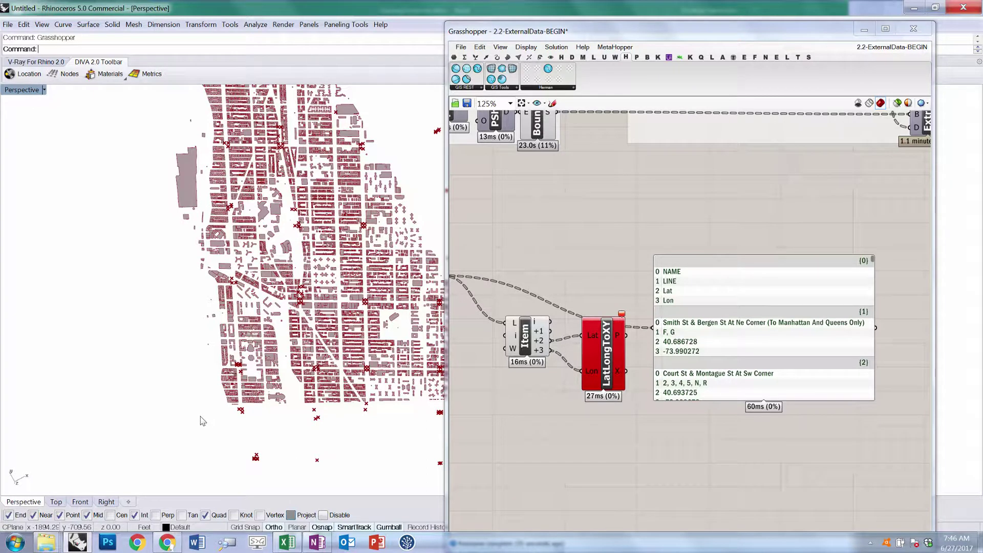
pyautogui.click(678, 247)
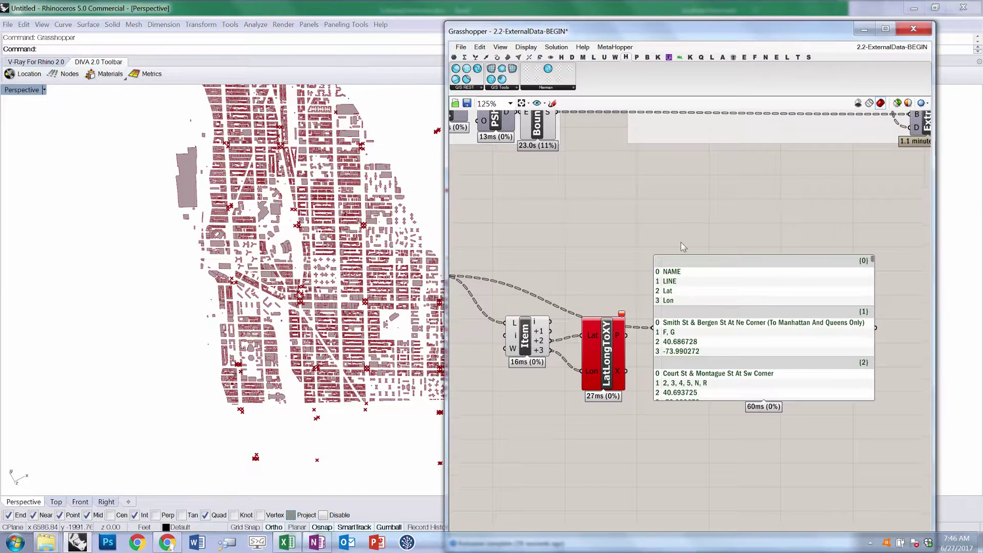
pyautogui.scroll(-3, 644, 258)
pyautogui.scroll(1, 563, 263)
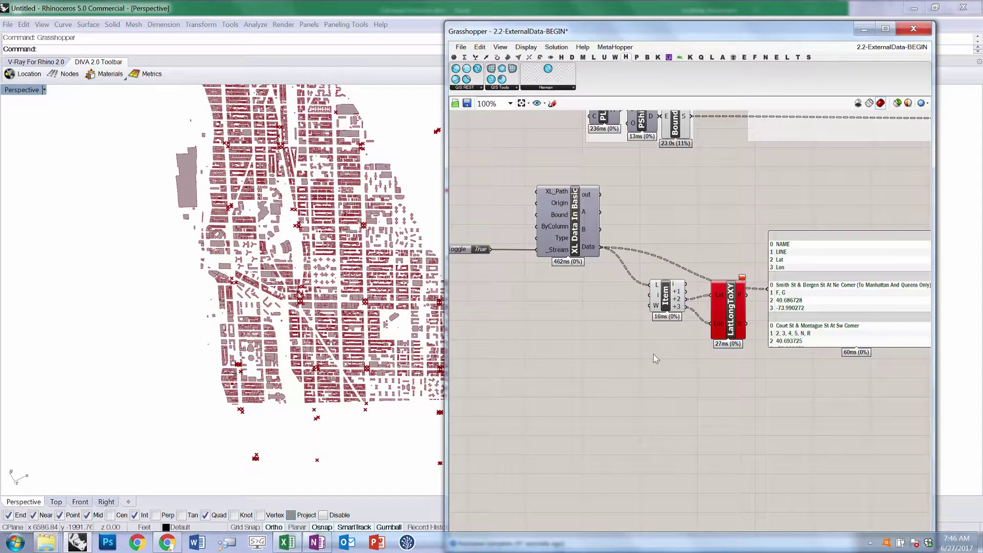
# - Create a blank Excel workbook, Book1, alongside SubwayEntrances.xlsx, then return to Grasshopper
pyautogui.click(287, 543)
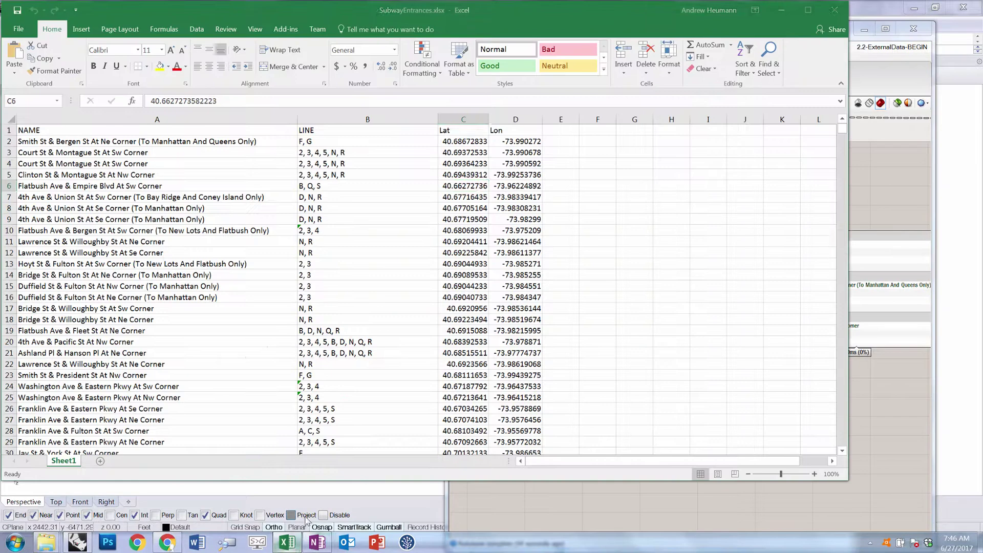
pyautogui.click(18, 31)
pyautogui.click(19, 69)
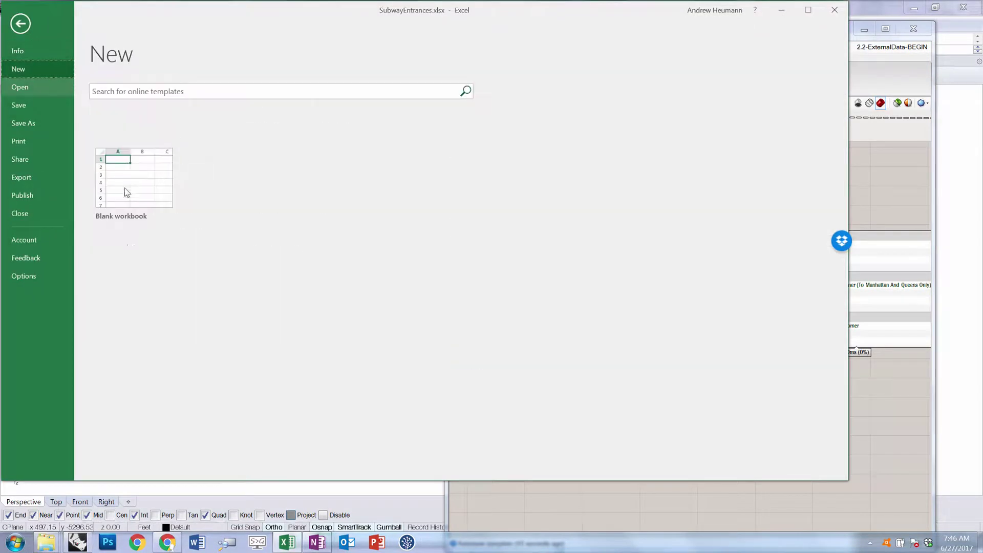
pyautogui.click(127, 192)
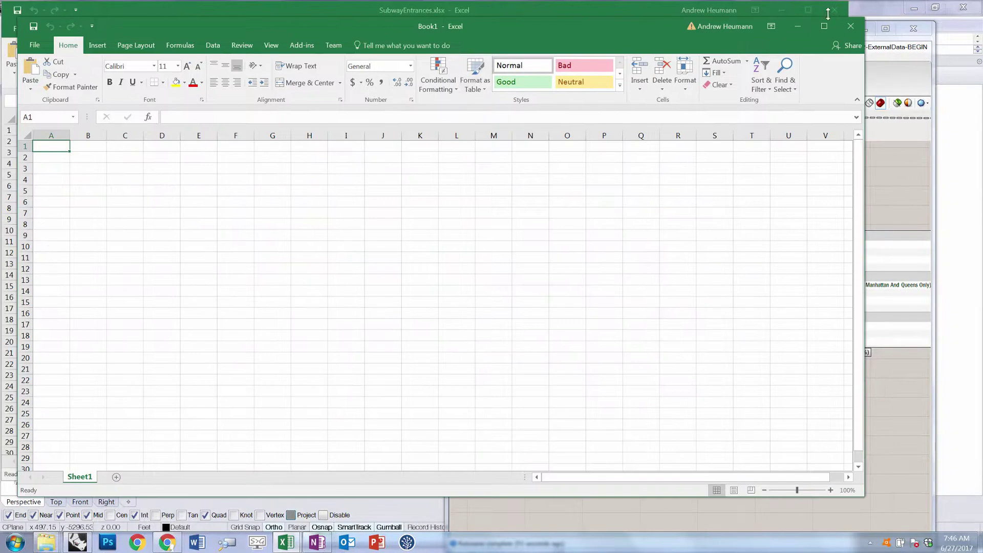
pyautogui.click(828, 14)
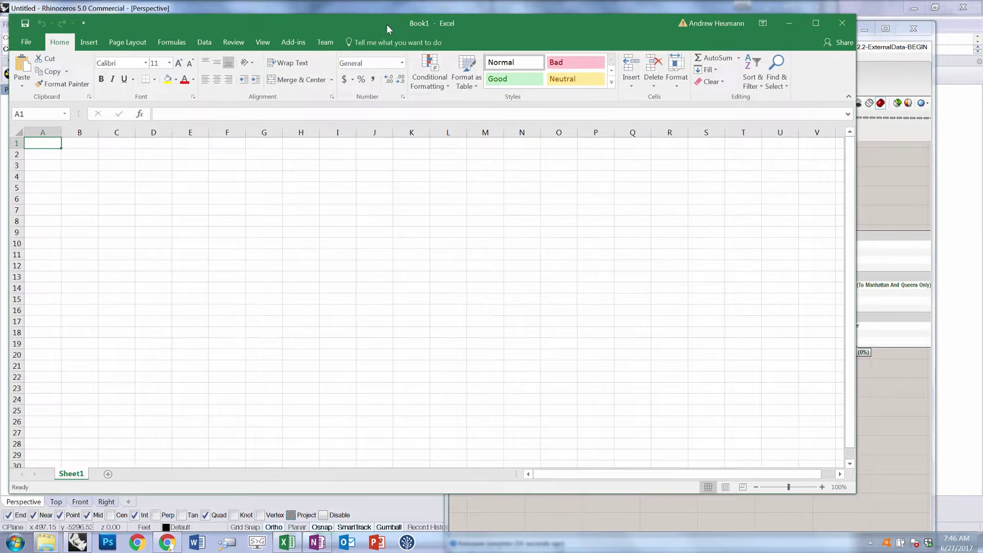
pyautogui.click(901, 421)
# - Place an XL Data Out component from the Data panel below XL Data In Basic
pyautogui.scroll(-4, 629, 428)
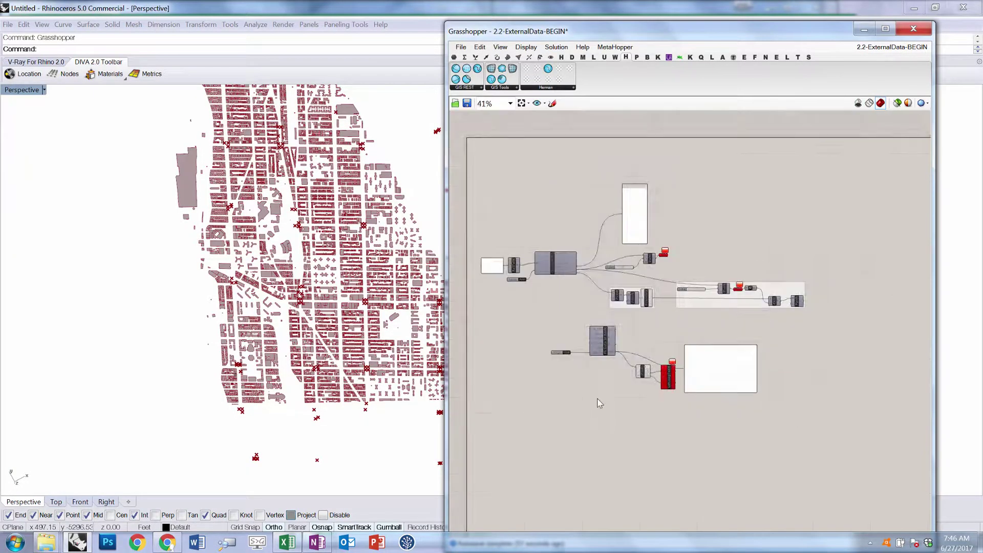
pyautogui.scroll(2, 557, 214)
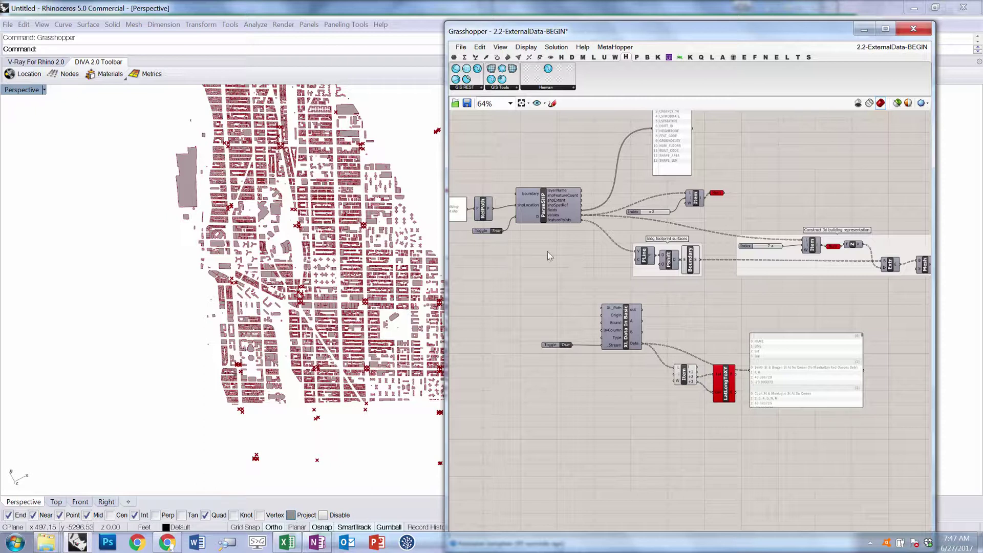
pyautogui.scroll(3, 589, 204)
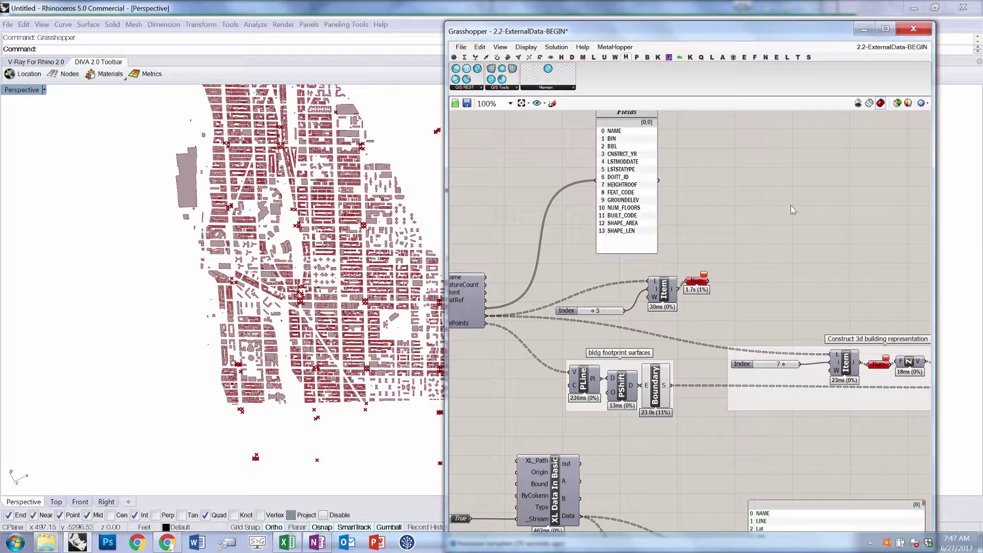
pyautogui.click(645, 57)
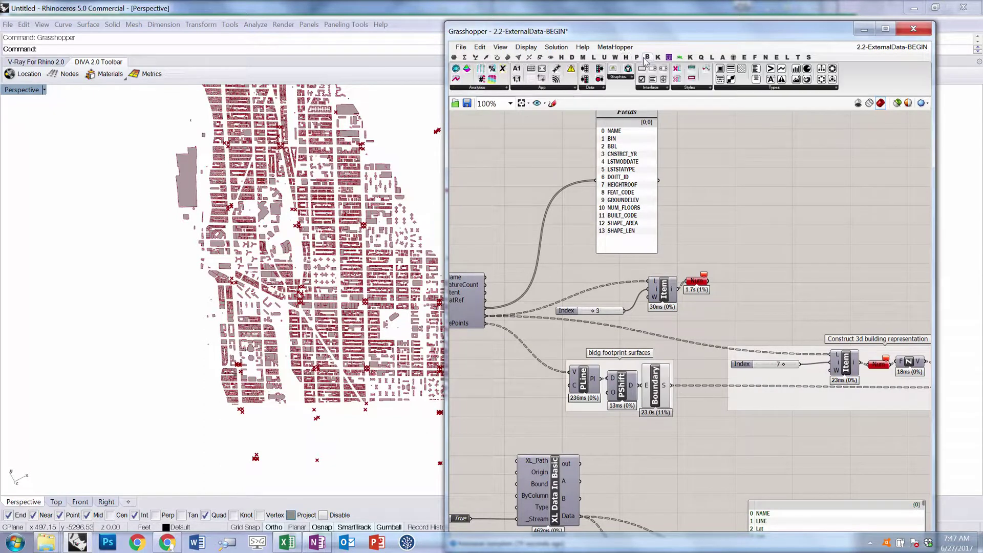
pyautogui.click(583, 92)
pyautogui.scroll(-4, 567, 352)
pyautogui.scroll(3, 633, 361)
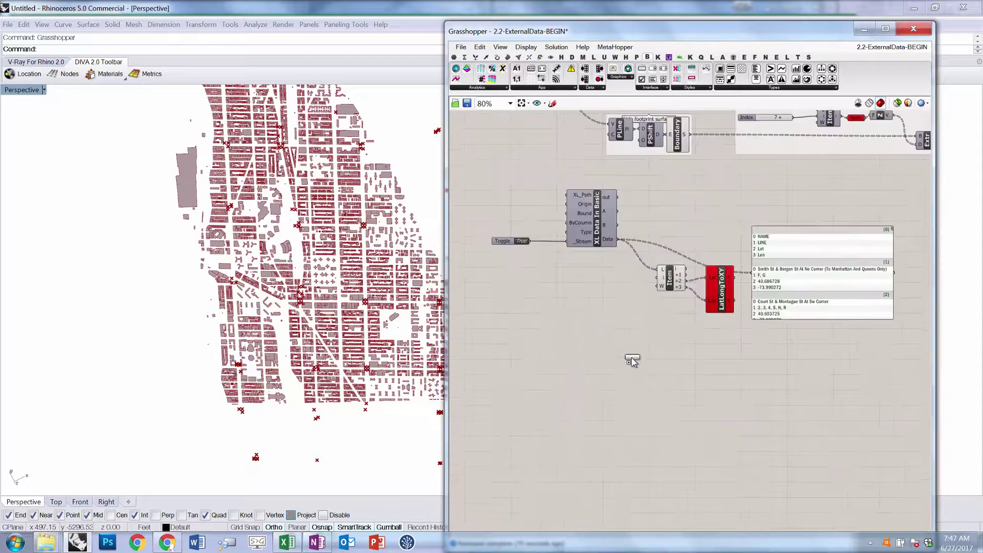
pyautogui.moveTo(633, 361)
pyautogui.mouseDown()
pyautogui.moveTo(626, 399)
pyautogui.moveTo(631, 357)
pyautogui.mouseUp()
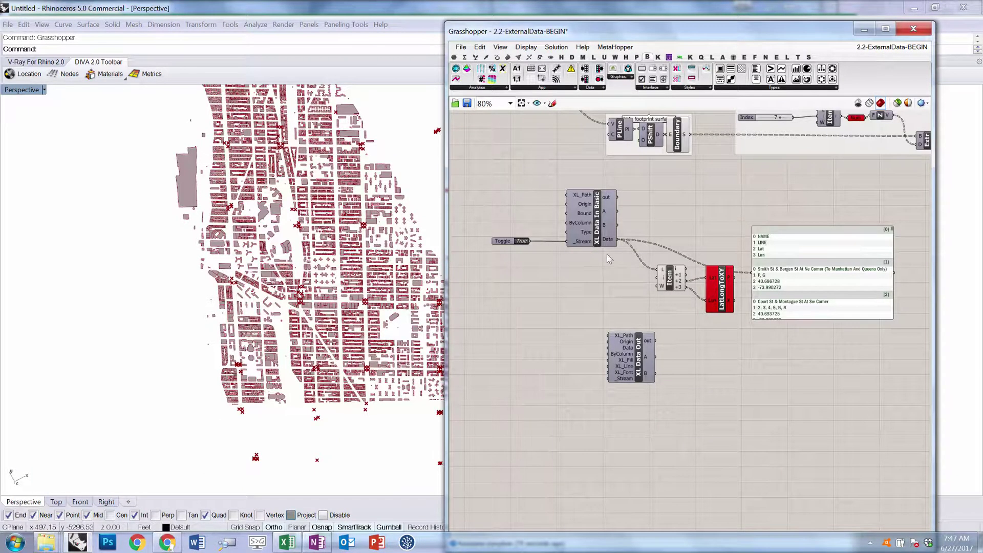
pyautogui.click(619, 377)
pyautogui.moveTo(640, 358); pyautogui.dragTo(604, 399)
pyautogui.click(615, 369)
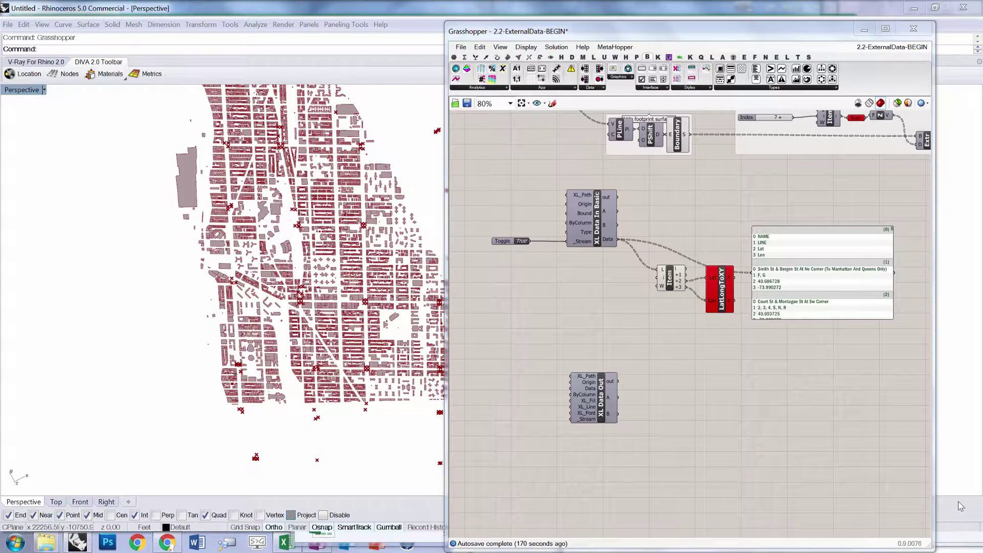
# - Place an Entwine component from the Sets tab's Tree panel onto the canvas beside XL Data Out
pyautogui.scroll(-3, 715, 454)
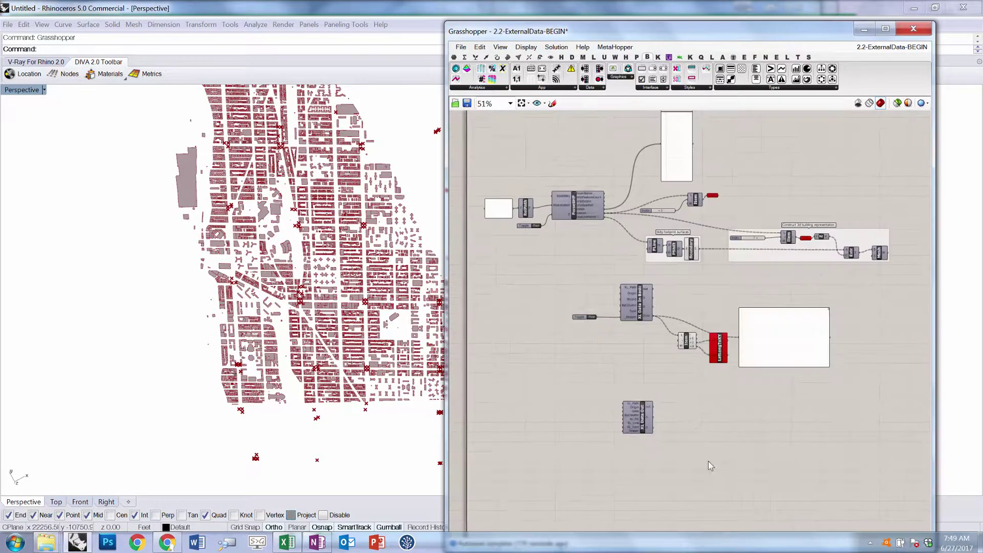
pyautogui.scroll(2, 699, 434)
pyautogui.scroll(-2, 694, 439)
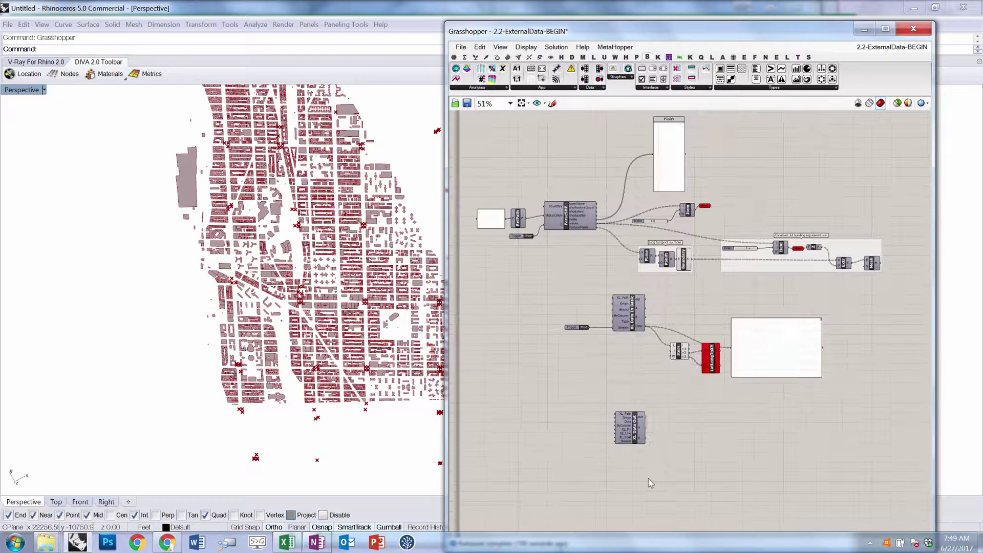
pyautogui.scroll(1, 671, 208)
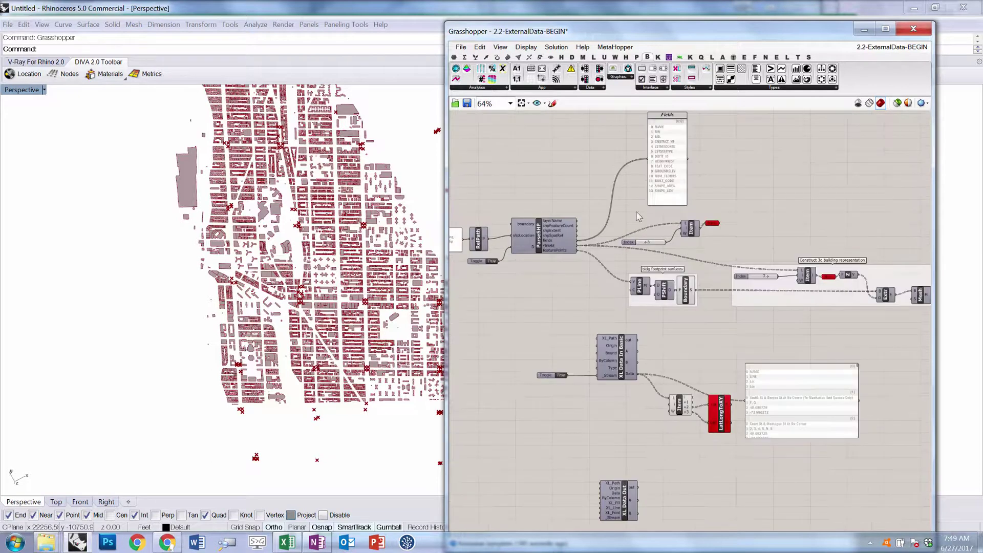
pyautogui.scroll(-2, 563, 369)
pyautogui.scroll(2, 654, 348)
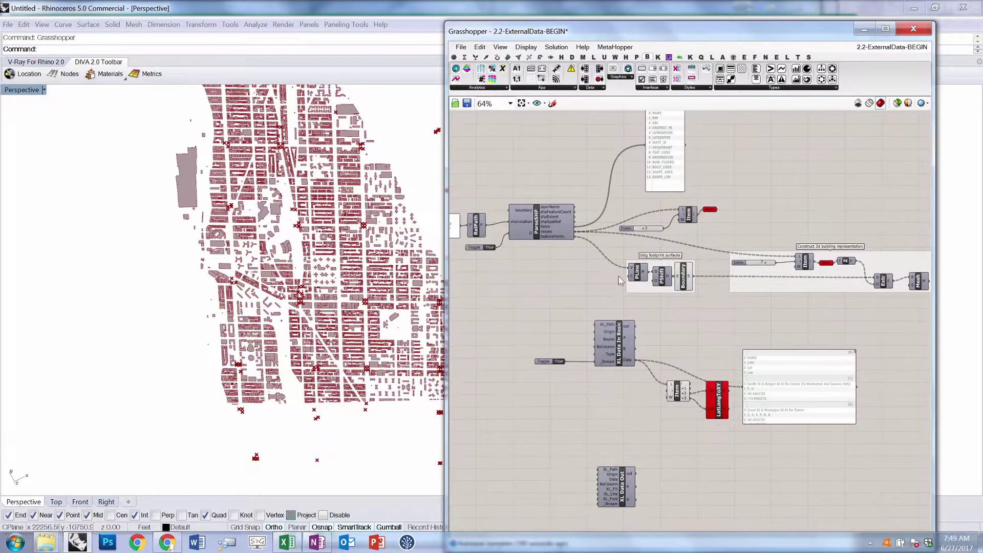
pyautogui.click(475, 58)
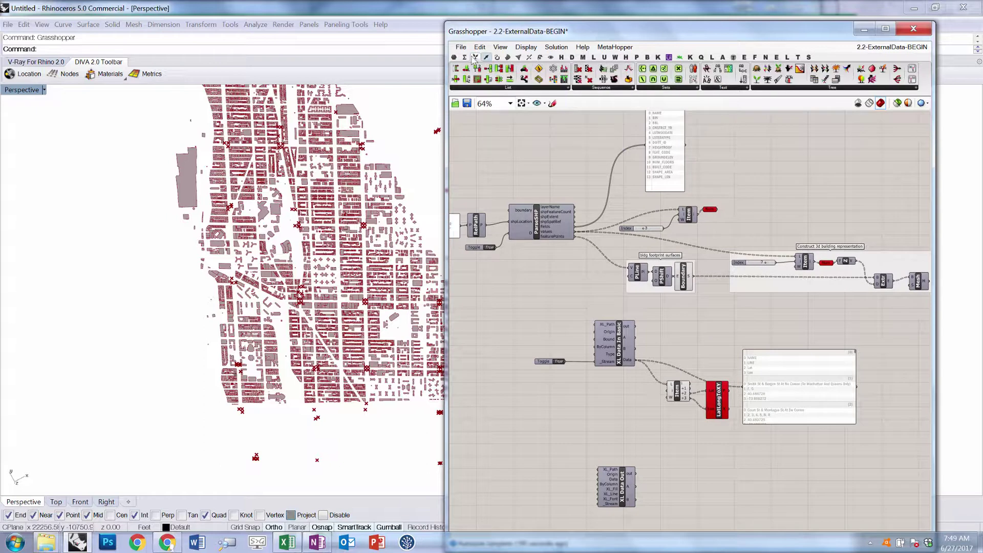
pyautogui.click(757, 90)
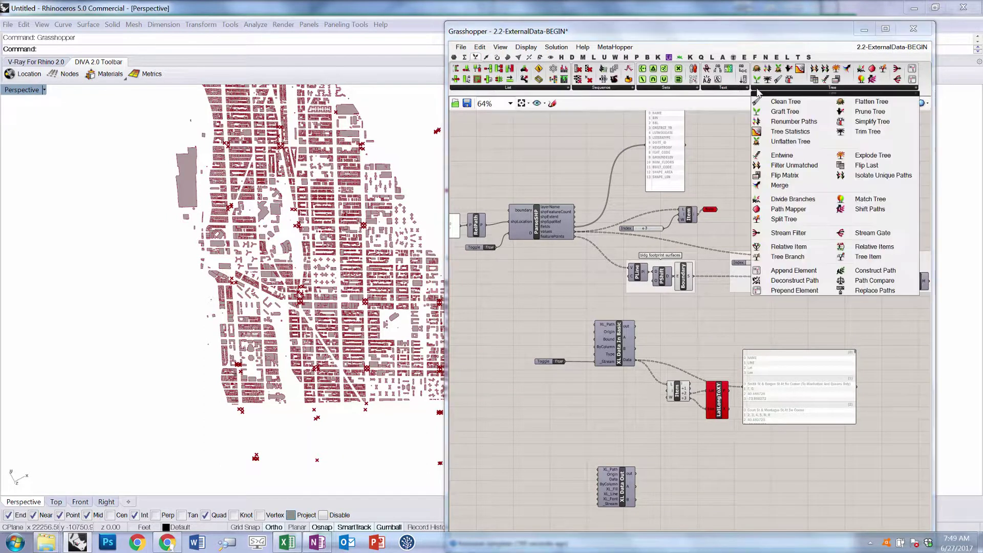
pyautogui.moveTo(784, 175); pyautogui.dragTo(552, 429)
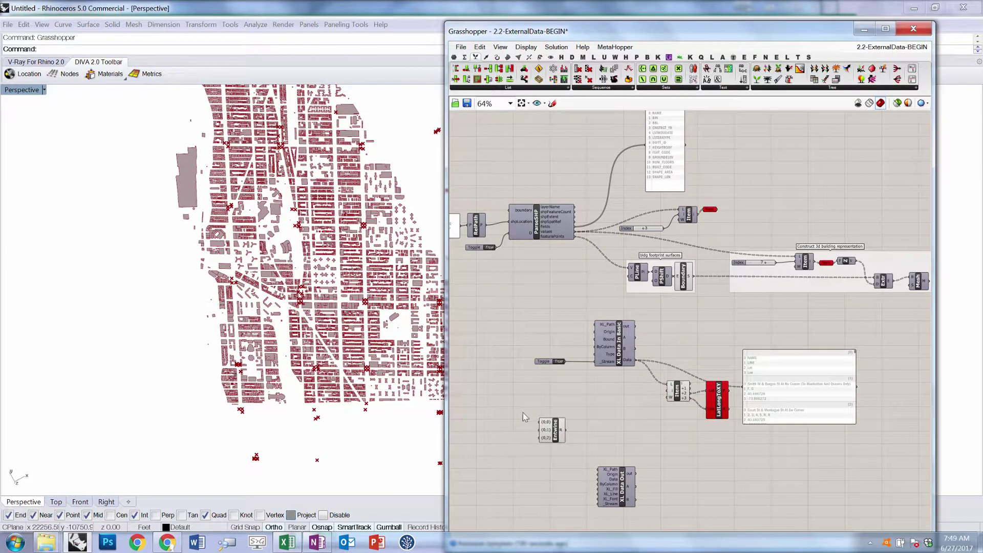
# - Make Entwine's inputs graft instead of flatten and remove its third input
pyautogui.scroll(5, 540, 433)
pyautogui.rightClick(556, 427)
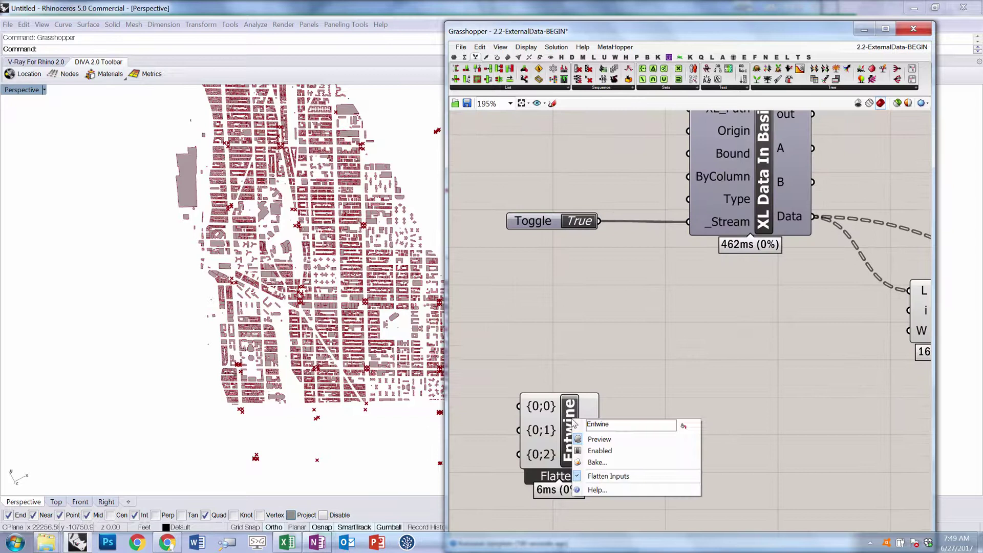
pyautogui.click(589, 477)
pyautogui.scroll(-1, 564, 516)
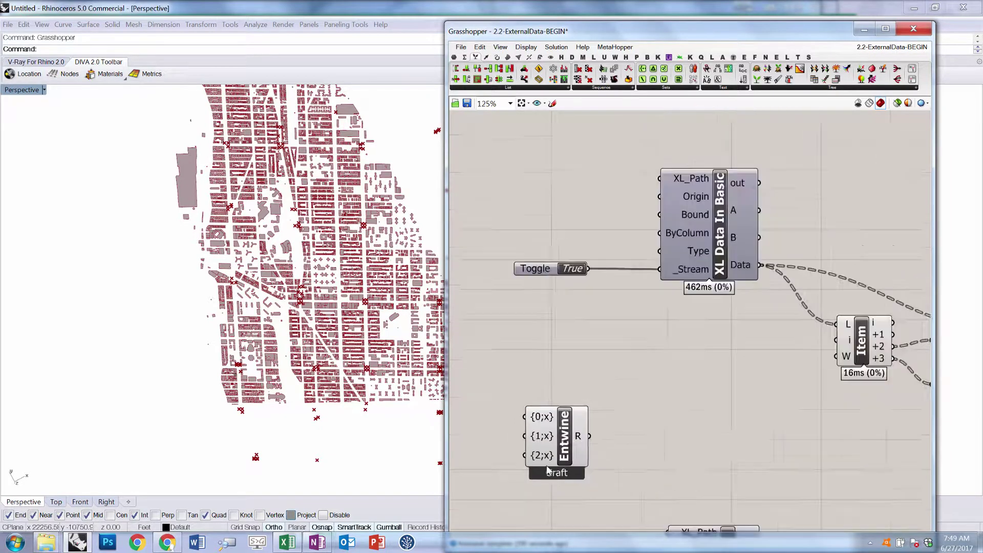
pyautogui.scroll(4, 566, 461)
pyautogui.click(567, 447)
# - Wire the shapefile values and feature points into Entwine, giving 133000 values in 14-item branches
pyautogui.scroll(-2, 577, 437)
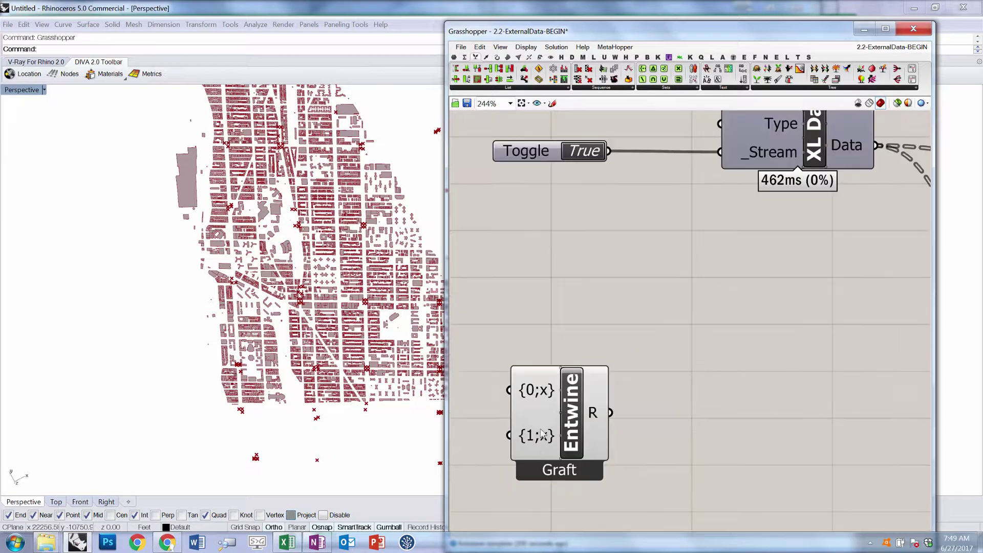
pyautogui.scroll(-2, 595, 411)
pyautogui.scroll(5, 584, 411)
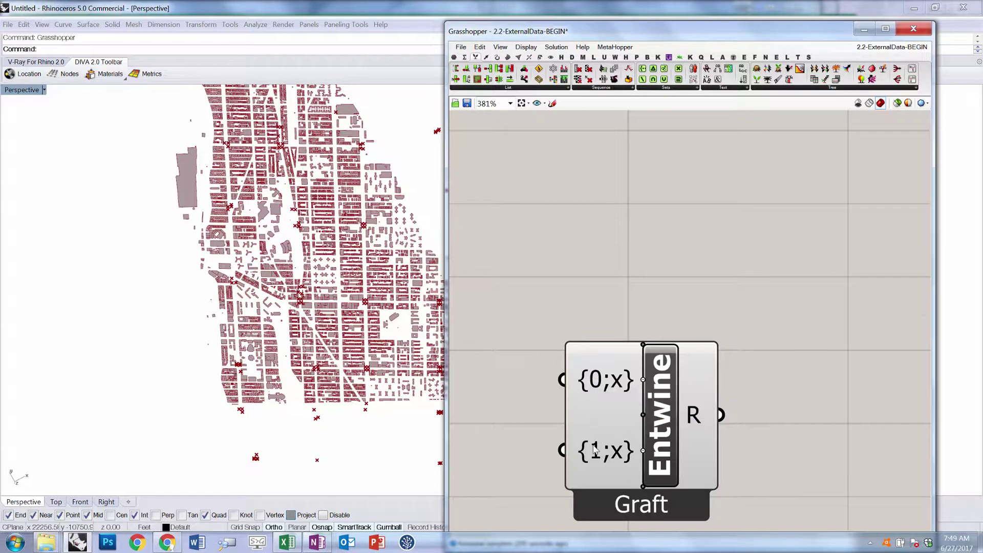
pyautogui.scroll(-8, 597, 446)
pyautogui.scroll(6, 615, 384)
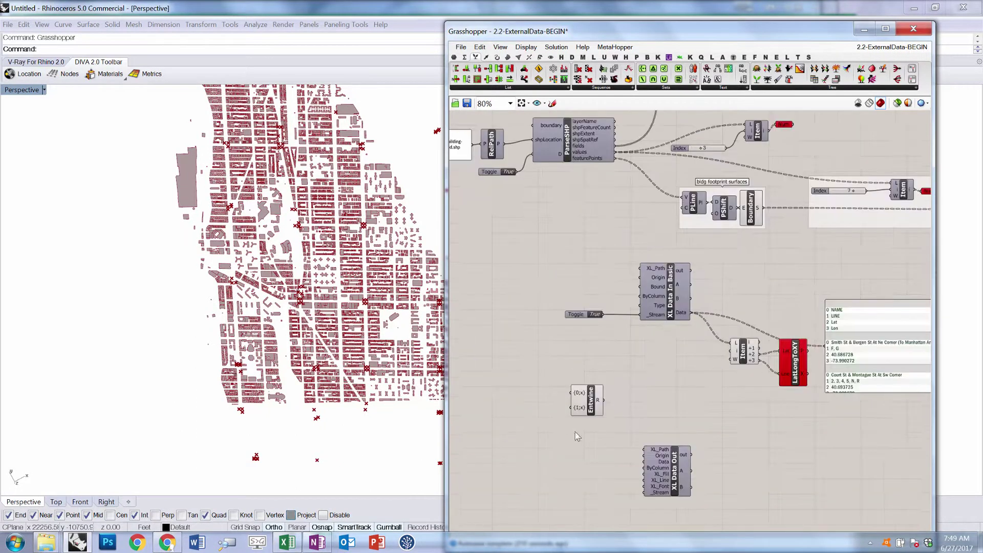
pyautogui.scroll(2, 594, 441)
pyautogui.scroll(-2, 571, 447)
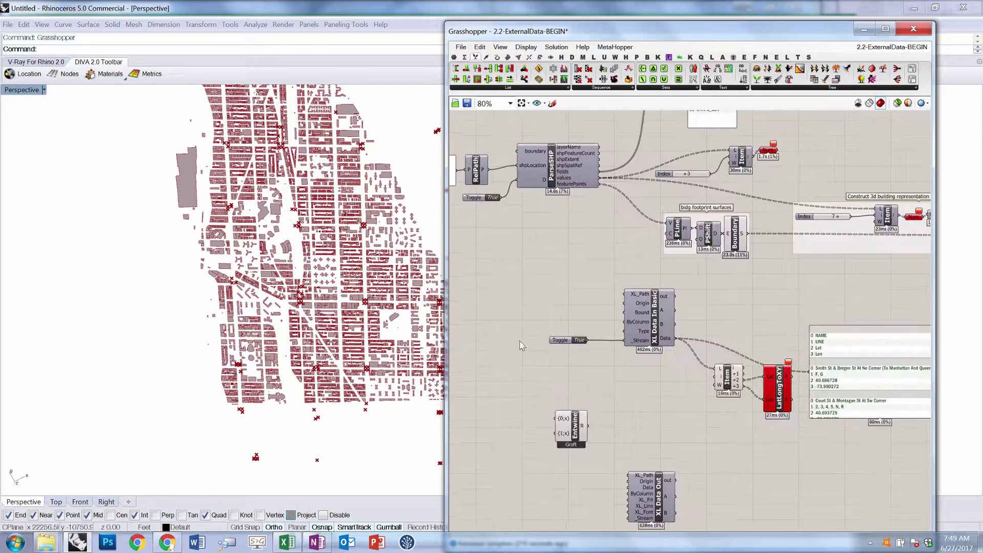
pyautogui.moveTo(599, 177); pyautogui.dragTo(558, 419)
pyautogui.moveTo(599, 184); pyautogui.dragTo(556, 435)
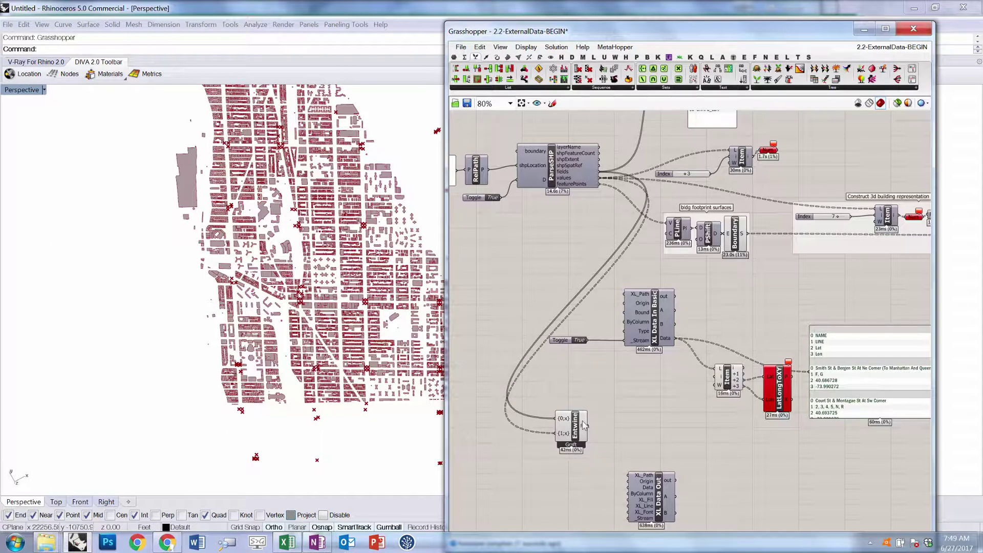
pyautogui.moveTo(583, 424)
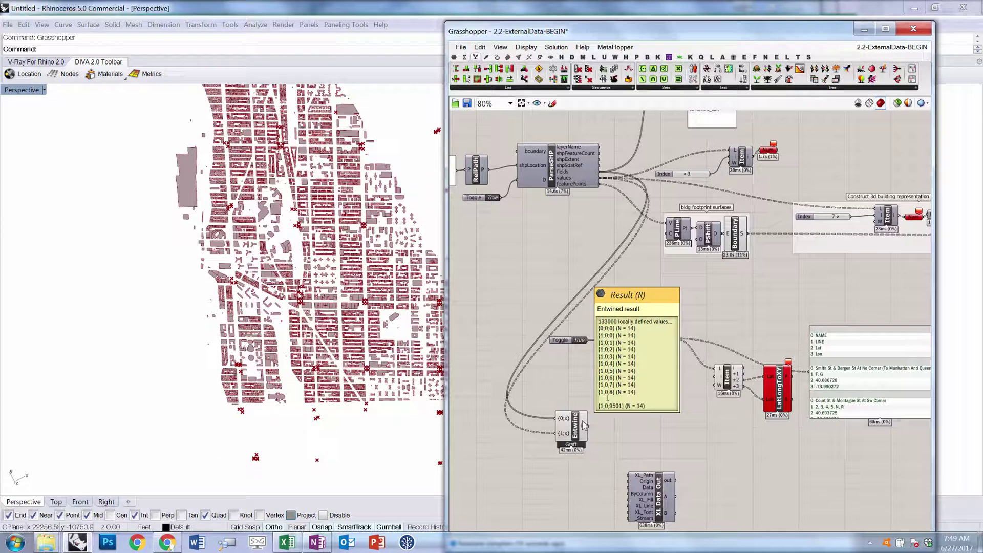
# - Move the Entwine component lower on the canvas and clear the selection
pyautogui.scroll(4, 551, 478)
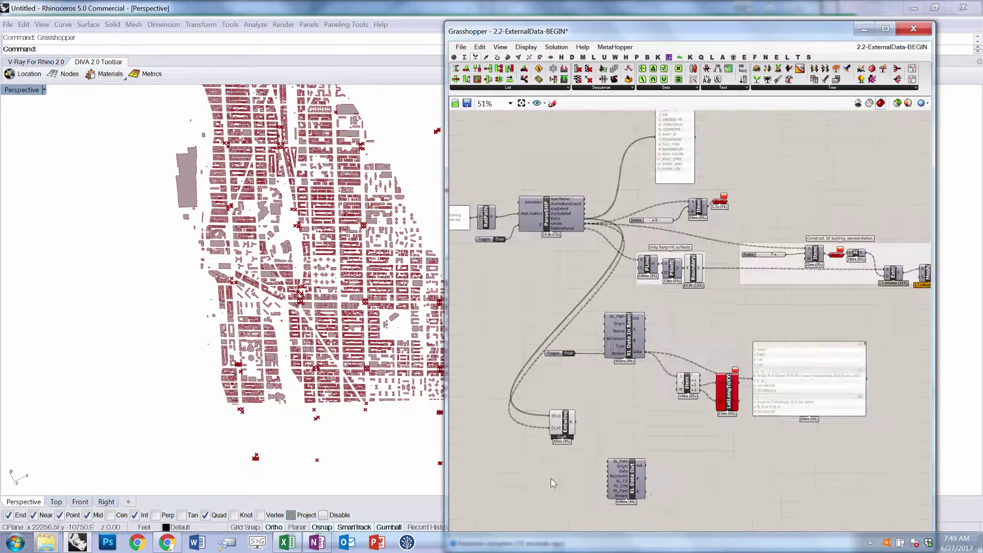
pyautogui.moveTo(580, 333); pyautogui.dragTo(561, 375)
pyautogui.moveTo(574, 365)
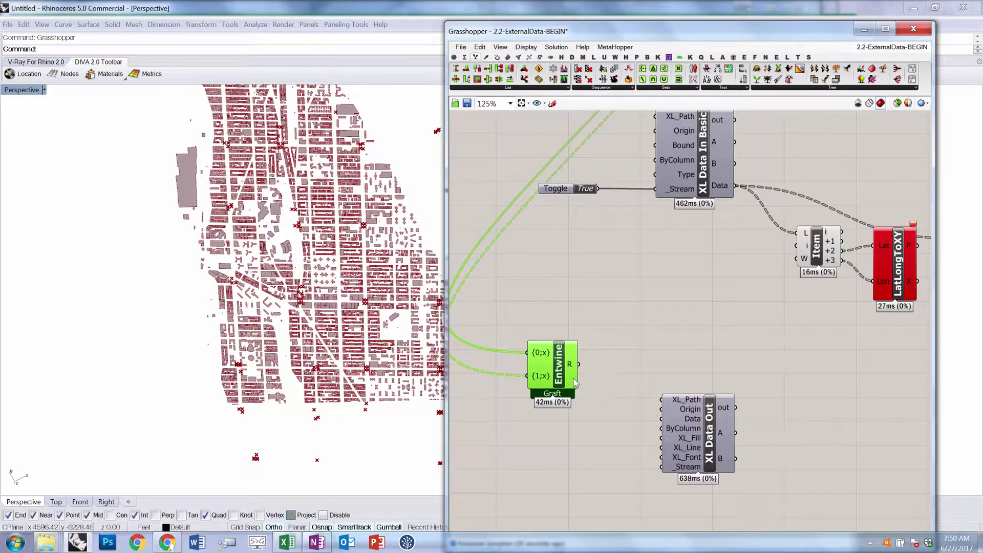
pyautogui.moveTo(575, 383)
pyautogui.click(46, 543)
pyautogui.click(584, 367)
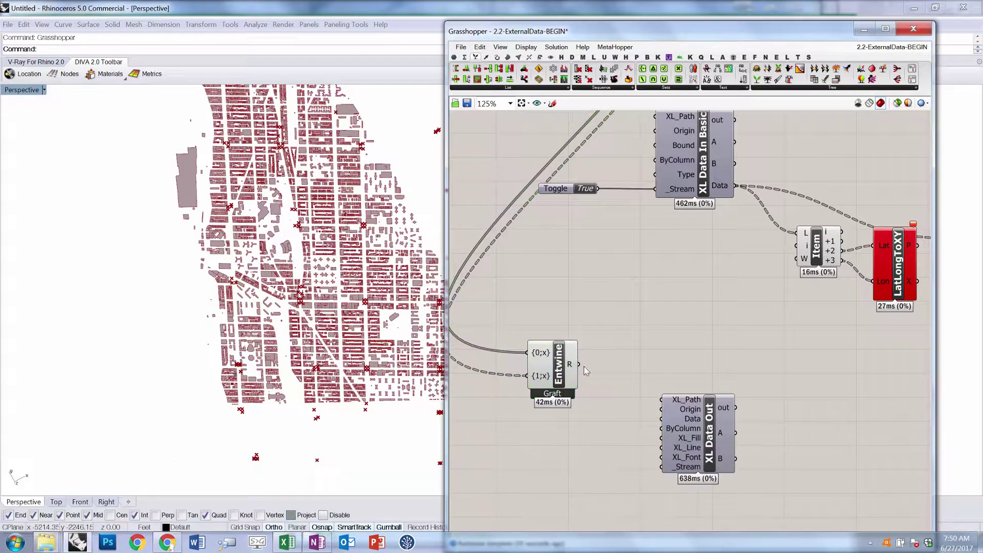
# - Add Renumber Paths after Entwine into XL Data Out's Data, and a True Boolean Toggle on _Stream
pyautogui.doubleClick(620, 328)
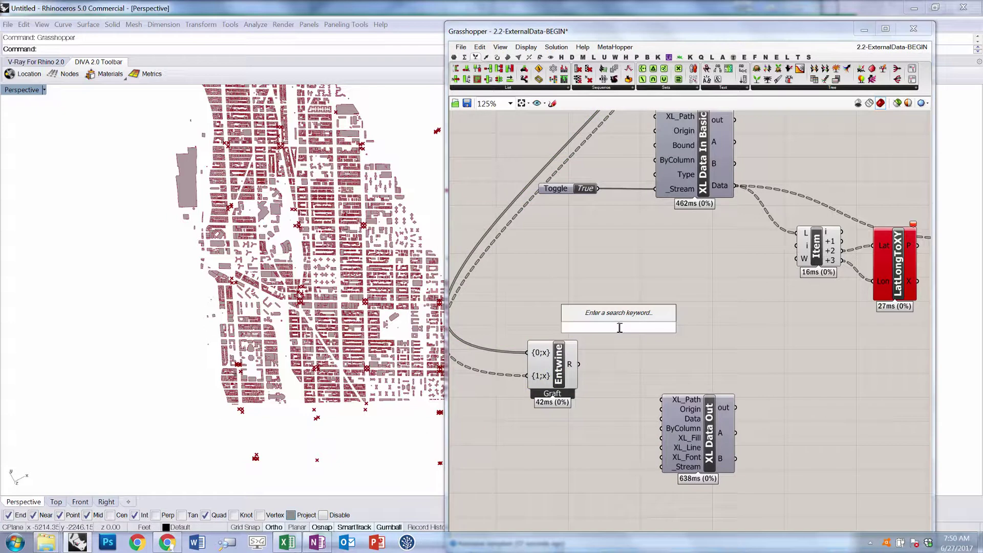
pyautogui.write('renu')
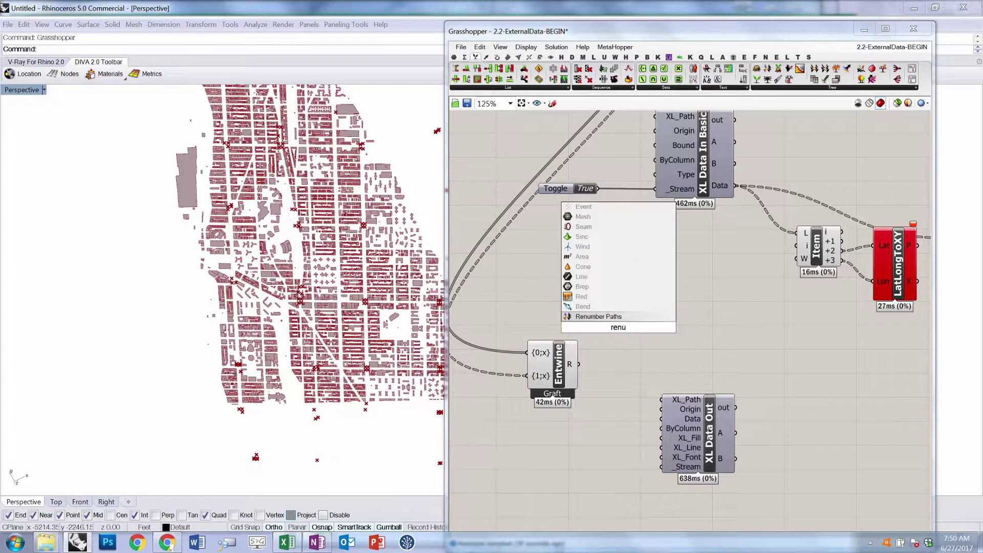
pyautogui.moveTo(598, 316)
pyautogui.mouseDown()
pyautogui.moveTo(602, 354)
pyautogui.moveTo(600, 326)
pyautogui.mouseUp()
pyautogui.moveTo(630, 329)
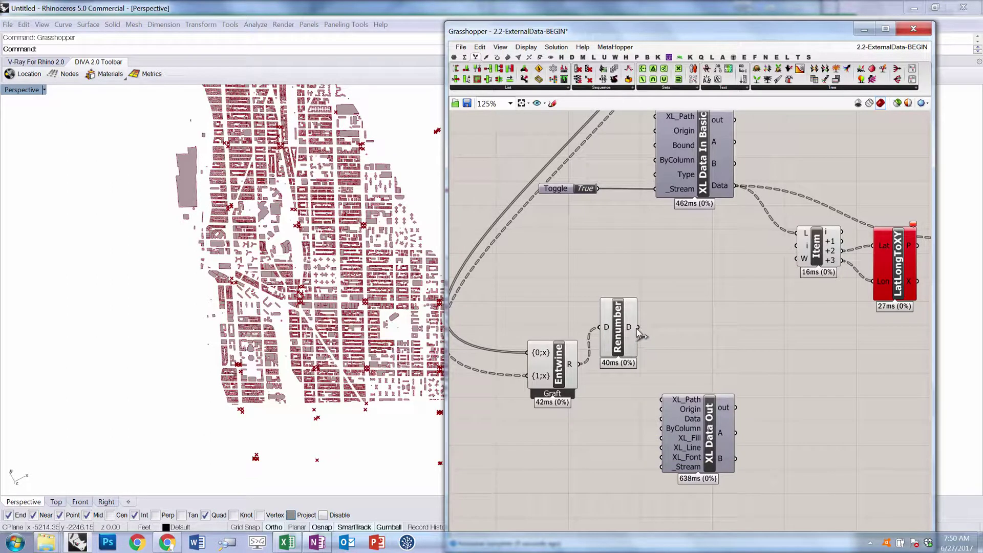
pyautogui.moveTo(638, 331); pyautogui.dragTo(661, 418)
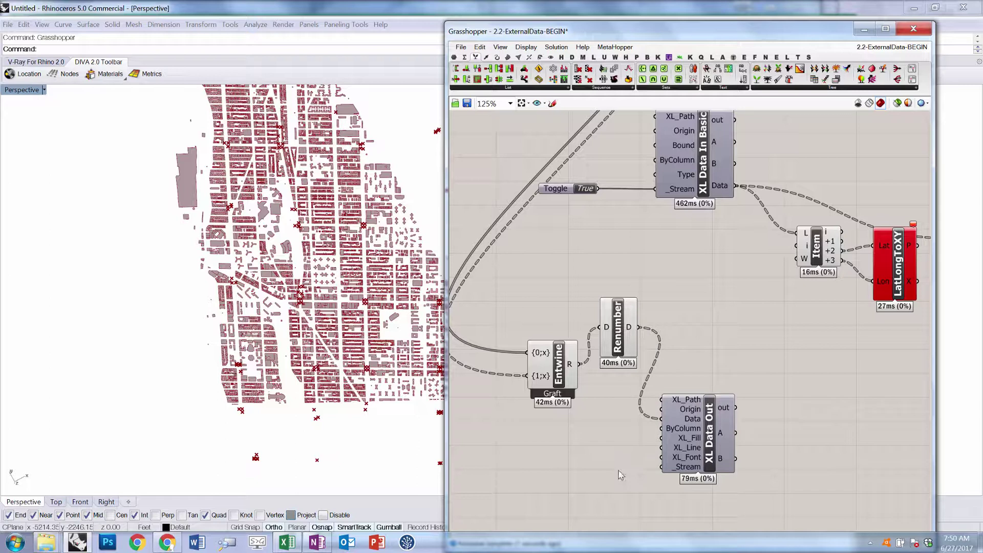
pyautogui.click(454, 57)
pyautogui.moveTo(678, 69); pyautogui.dragTo(663, 469)
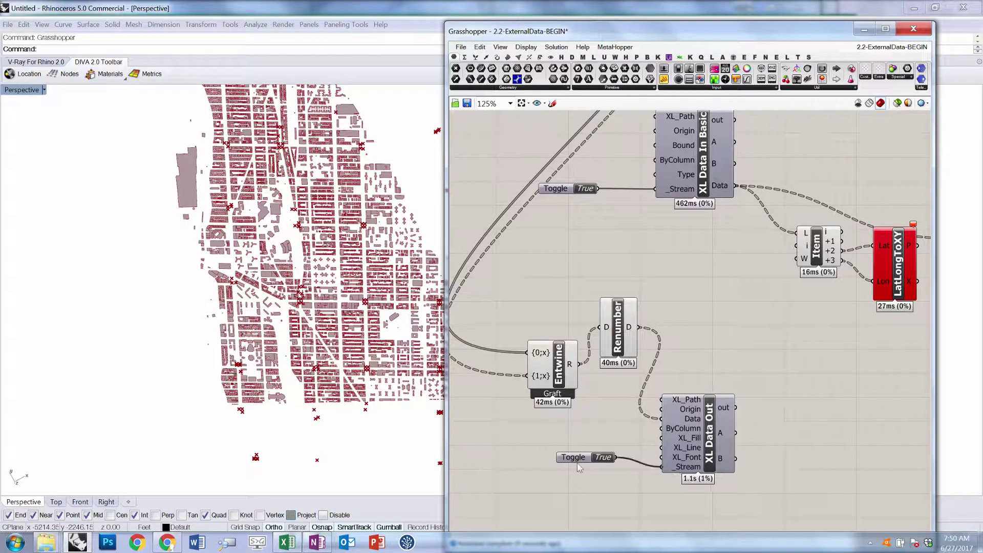
# - Browse Book1's rows in Excel and select the header row of 14 fields, NAME through SHAPE_LEN
pyautogui.click(297, 544)
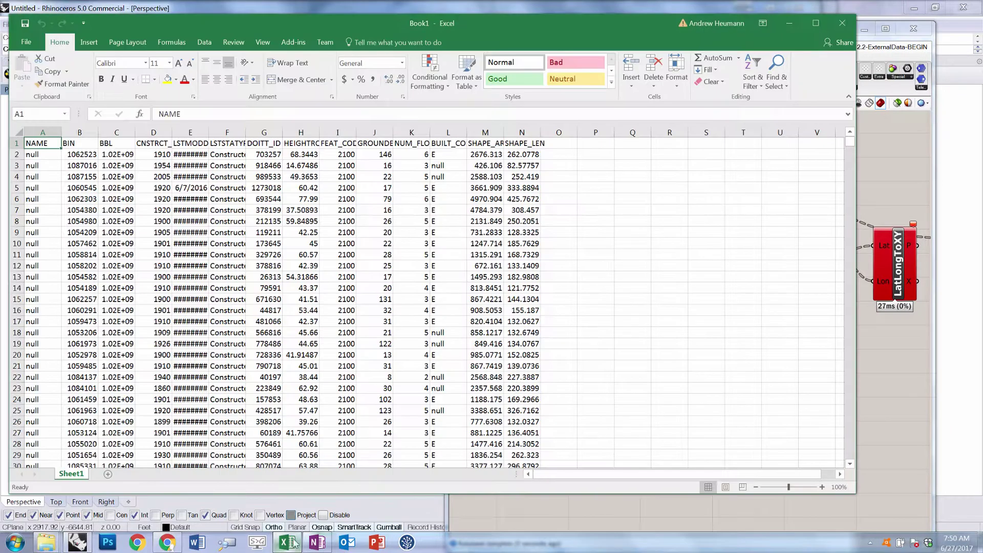
pyautogui.scroll(-1, 628, 270)
pyautogui.scroll(-5, 628, 270)
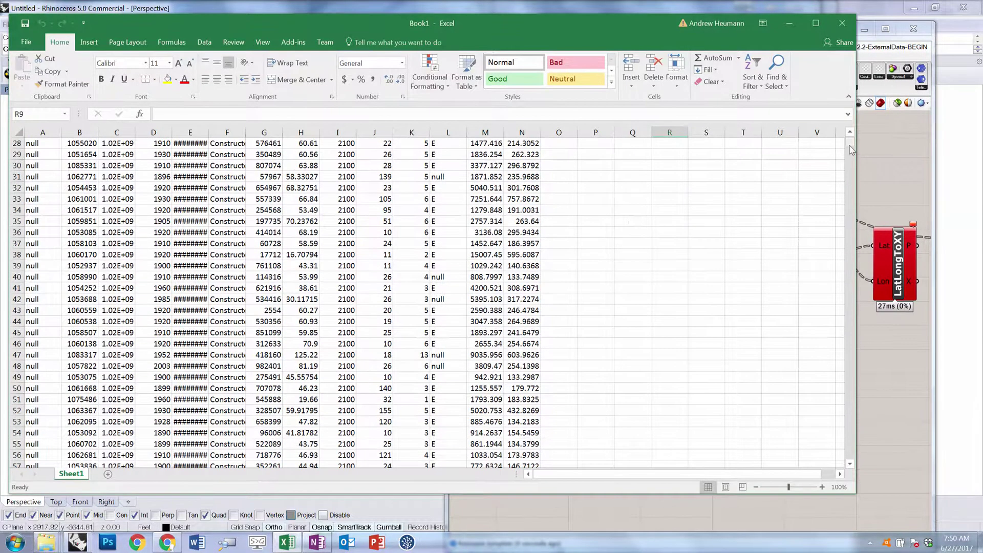
pyautogui.moveTo(850, 208); pyautogui.dragTo(874, 18)
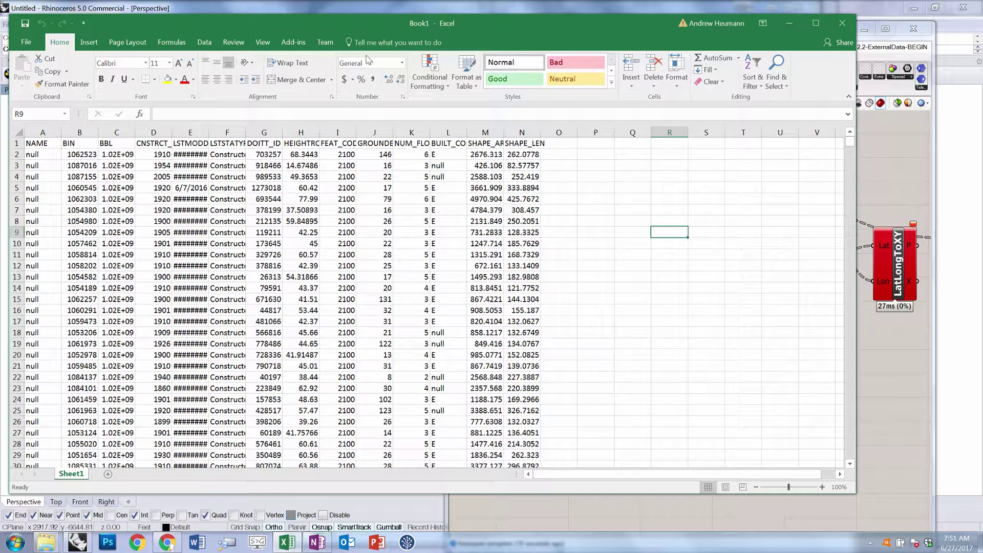
pyautogui.click(16, 143)
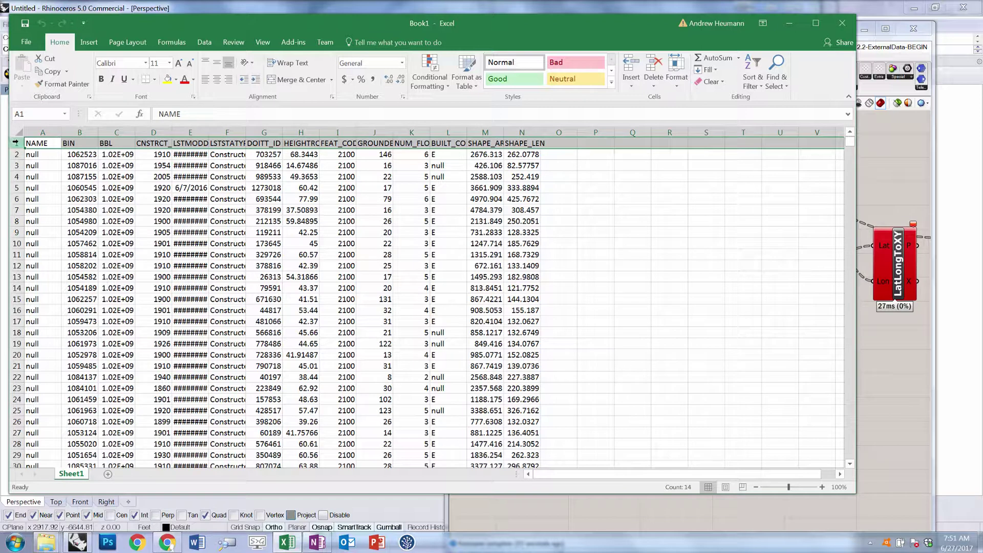
# - Turn on Data > Filter for the header row and autofit every column to its contents
pyautogui.click(204, 43)
pyautogui.click(368, 71)
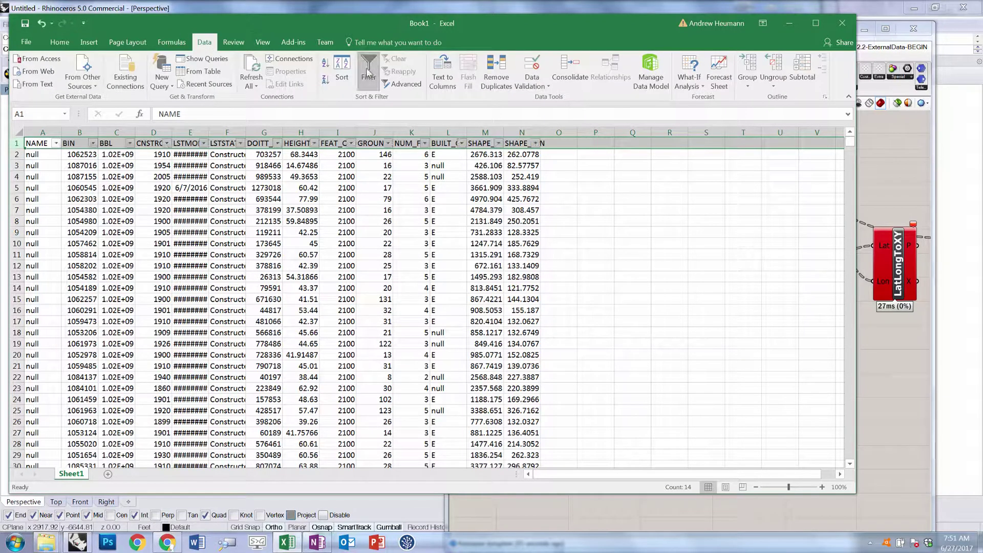
pyautogui.click(18, 132)
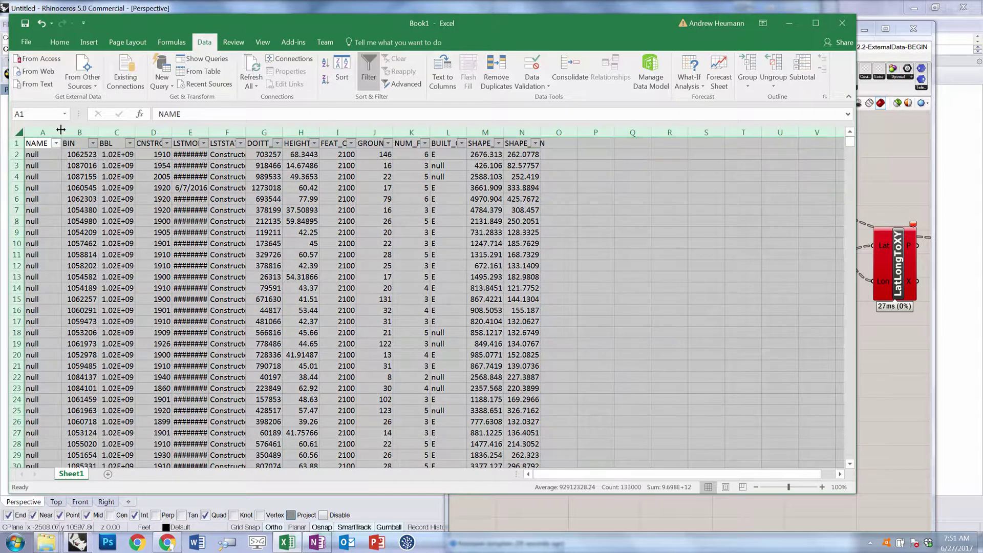
pyautogui.doubleClick(62, 129)
pyautogui.click(237, 264)
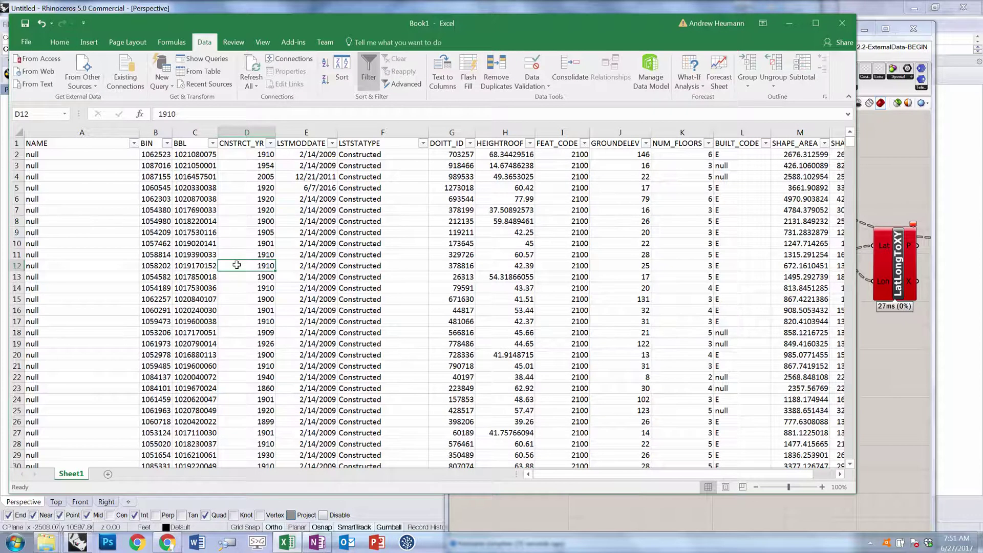
# - Filter CNSTRCT_YR to only 2011–2016, leaving 63 of 9499 building records
pyautogui.click(270, 143)
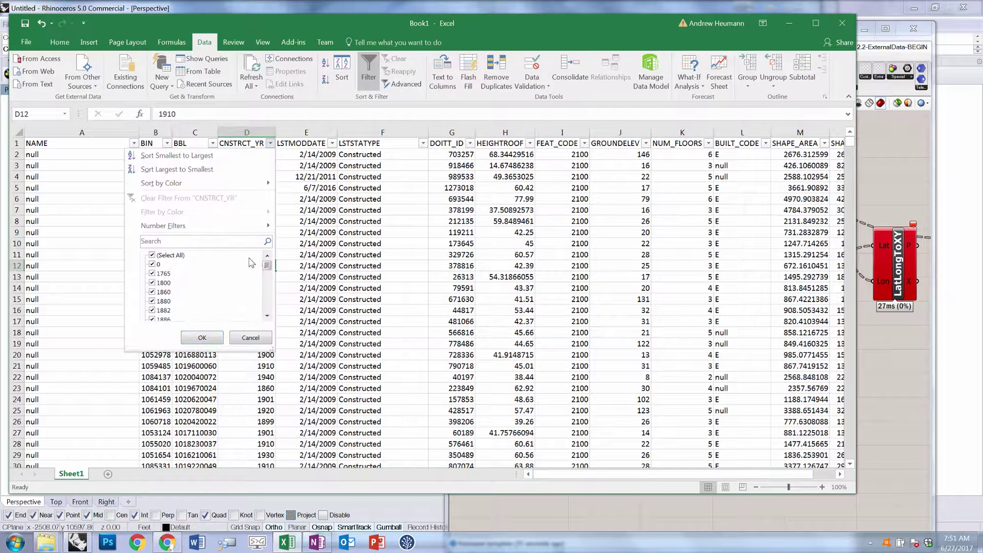
pyautogui.moveTo(266, 267); pyautogui.dragTo(268, 314)
pyautogui.click(170, 255)
pyautogui.moveTo(267, 266); pyautogui.dragTo(267, 306)
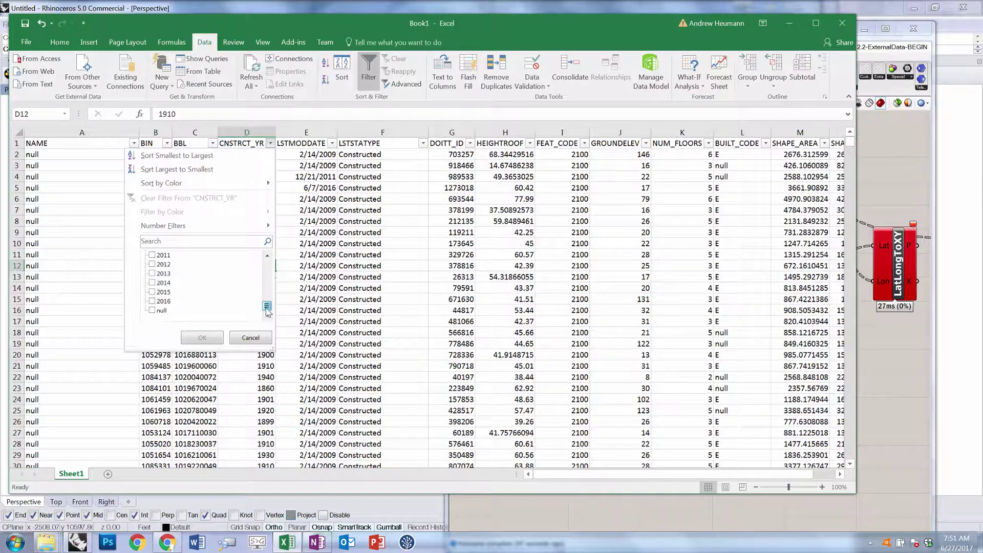
pyautogui.click(152, 301)
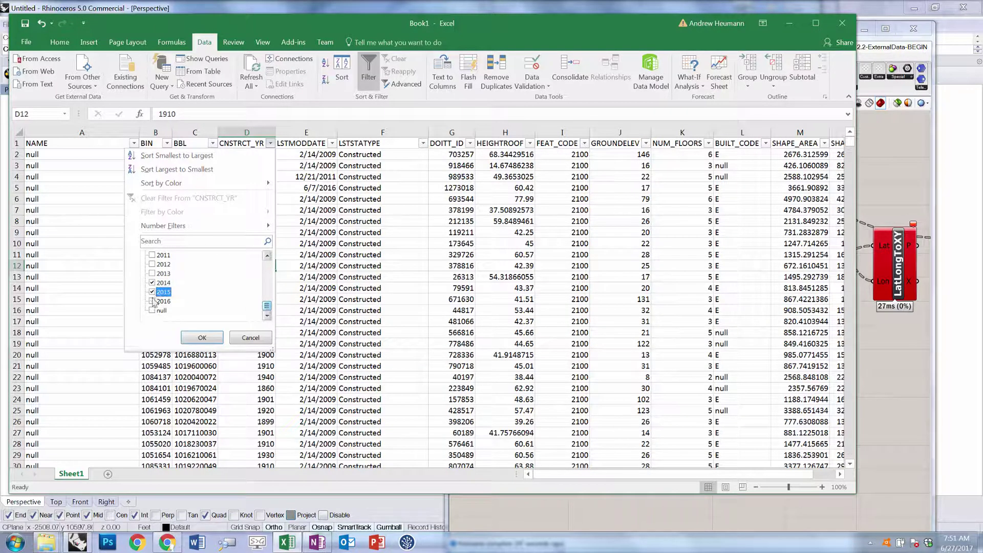
pyautogui.click(152, 292)
pyautogui.click(152, 283)
pyautogui.click(152, 274)
pyautogui.click(152, 264)
pyautogui.click(152, 255)
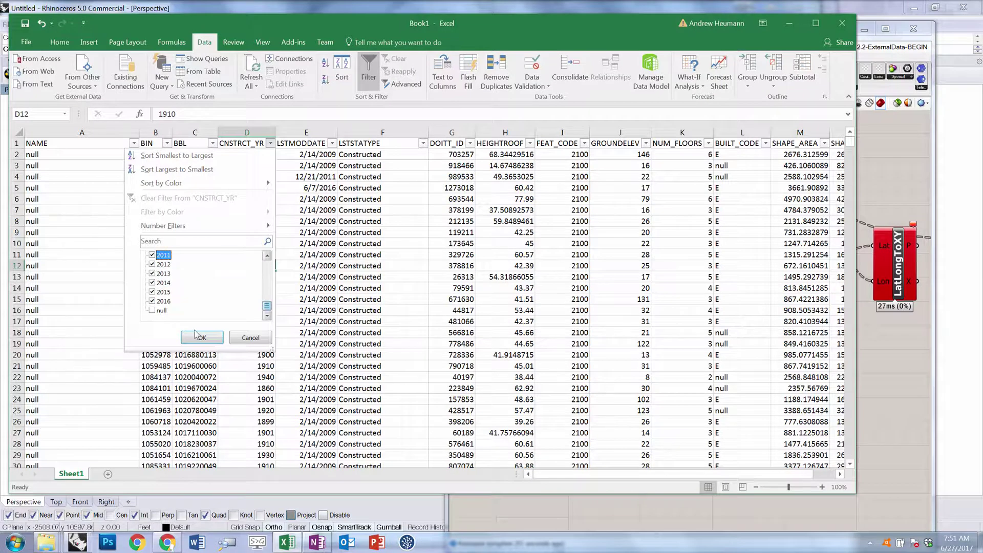
pyautogui.click(202, 338)
# - Scroll through the 63 filtered records, glance at the HEIGHTROOF filter, then return to Rhino and Grasshopper
pyautogui.click(236, 188)
pyautogui.scroll(-6, 343, 349)
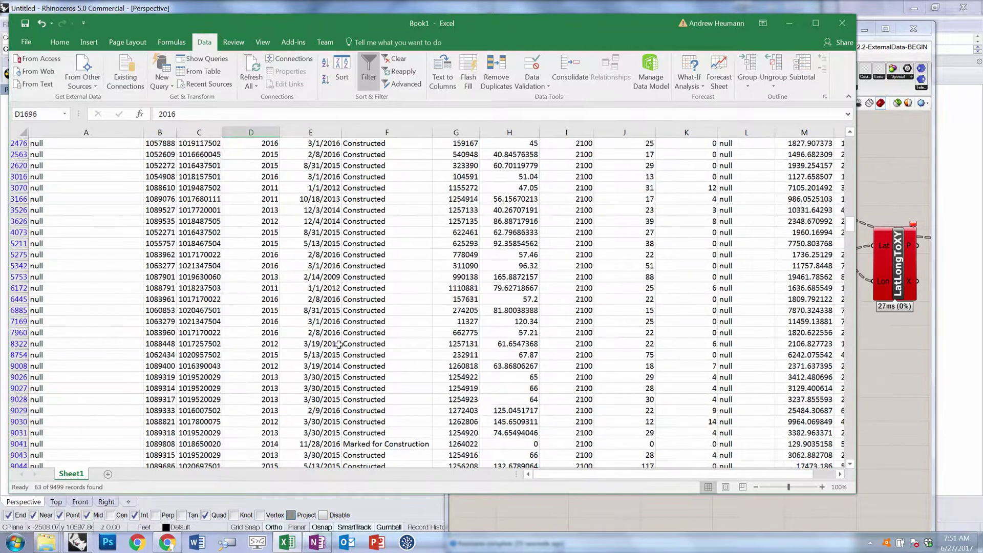
pyautogui.scroll(-4, 344, 349)
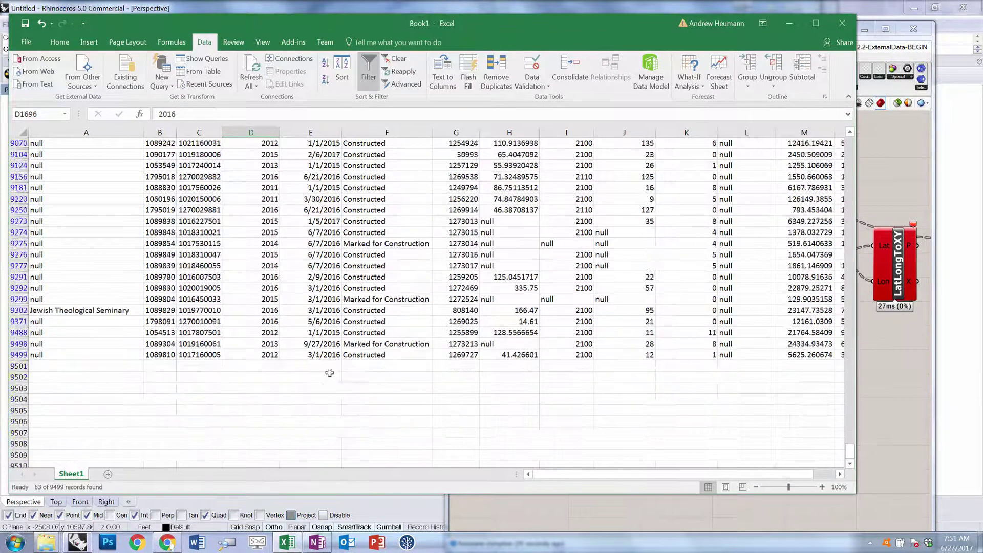
pyautogui.scroll(10, 328, 377)
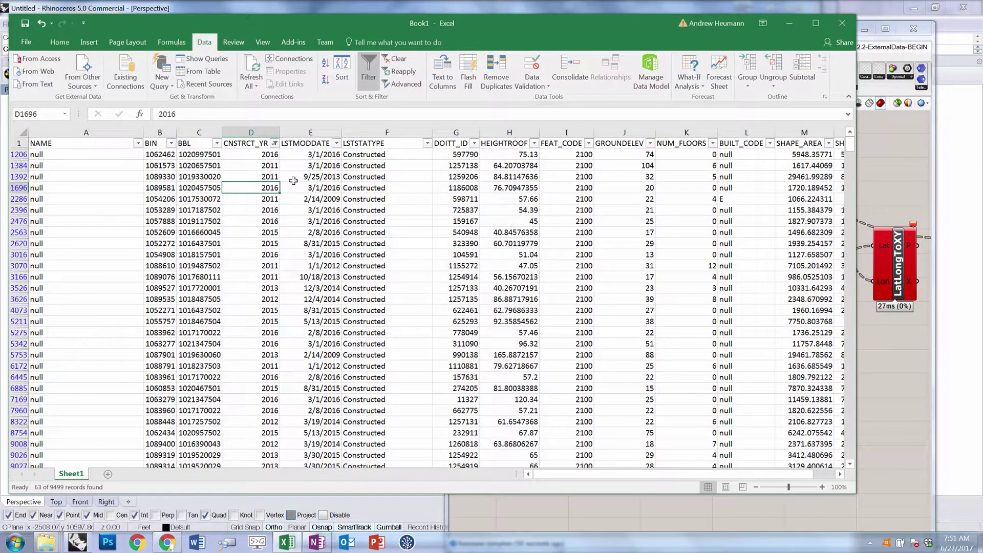
pyautogui.click(535, 143)
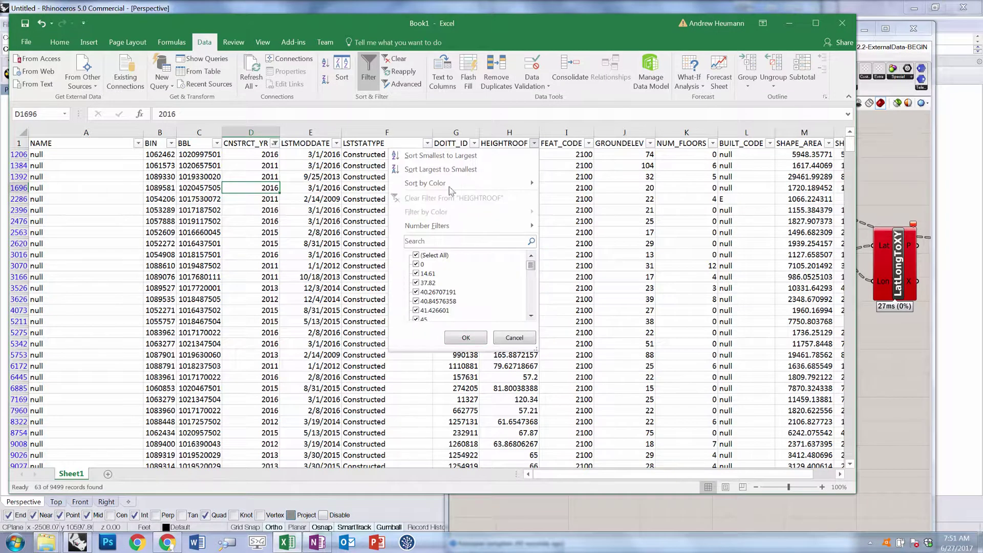
pyautogui.click(466, 338)
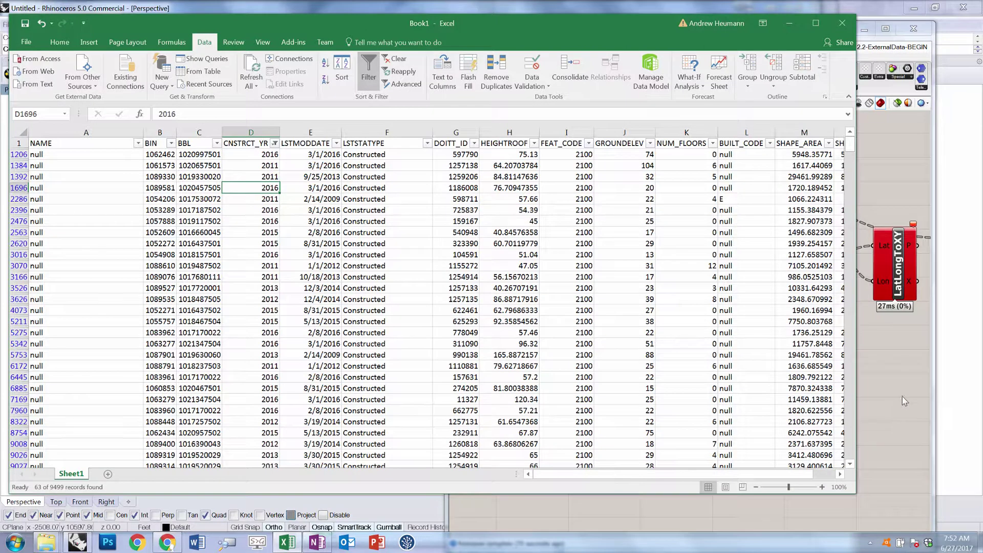
pyautogui.click(869, 383)
pyautogui.moveTo(728, 429)
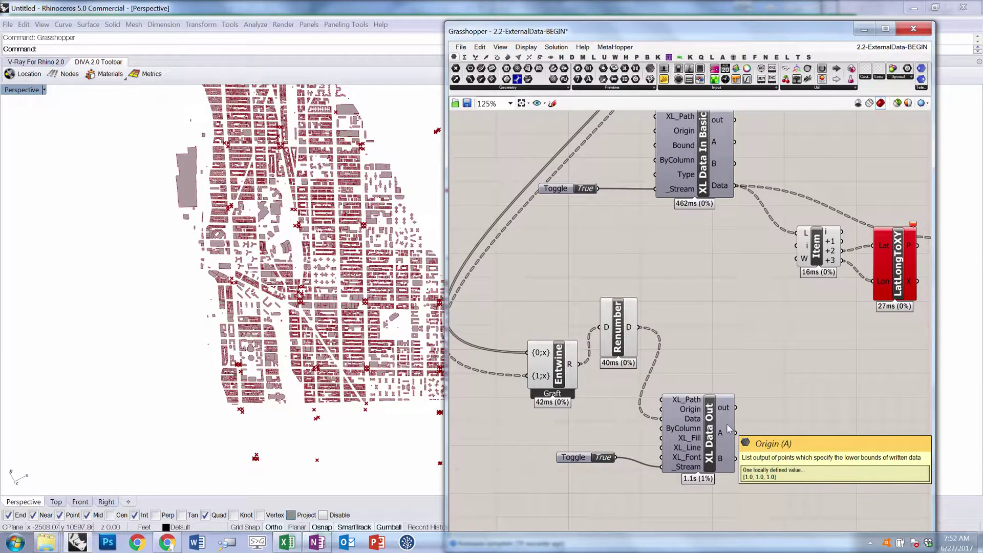